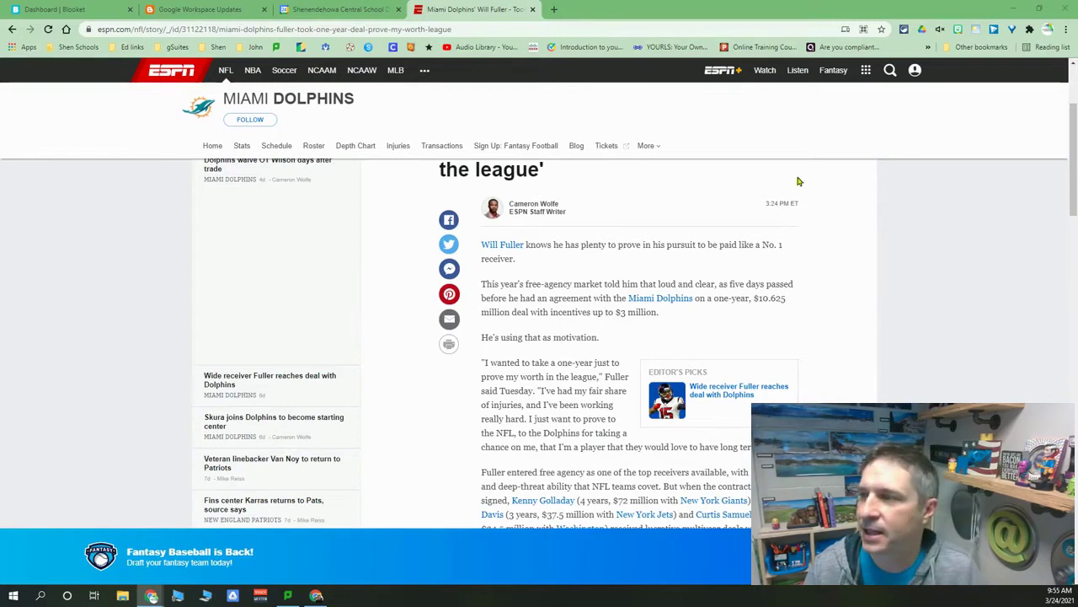
Scroll through the Will Fuller article in Chrome.
scroll(534, 326, "up", 2)
scroll(534, 329, "down", 2)
scroll(534, 328, "down", 6)
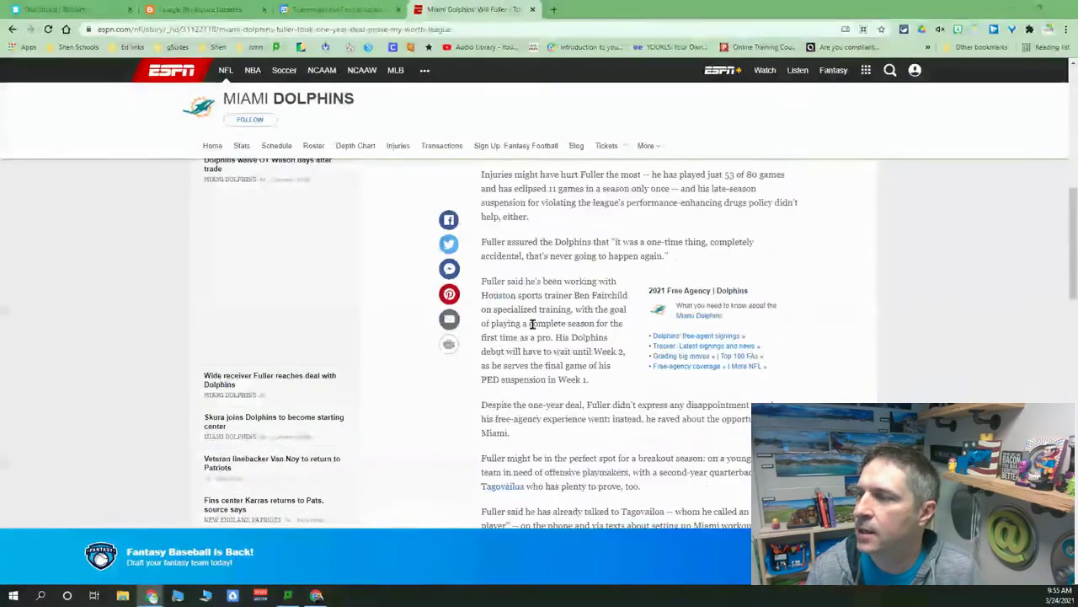
scroll(522, 335, "up", 6)
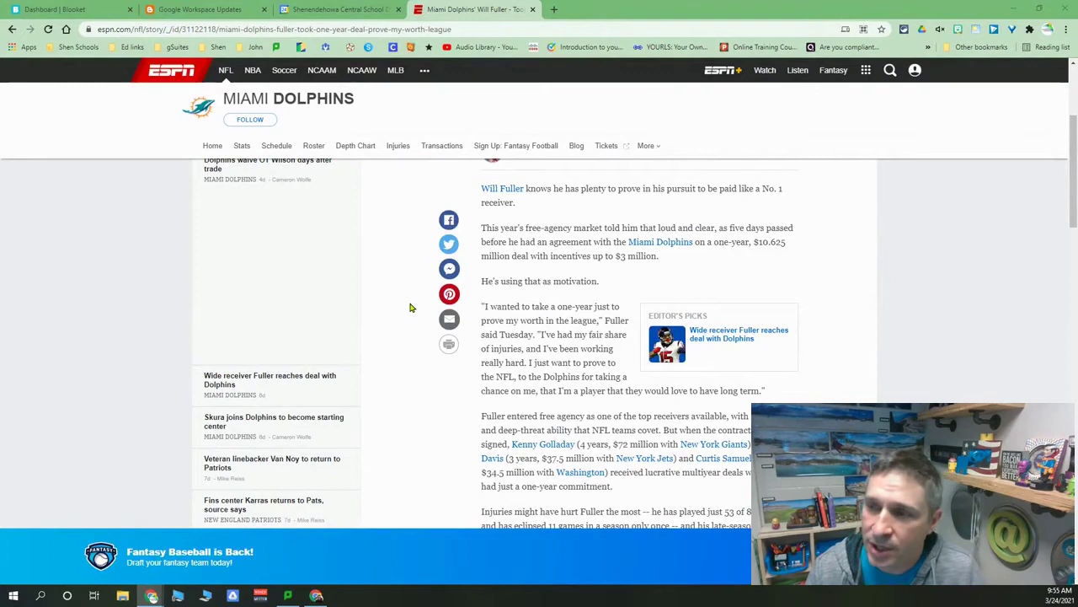
scroll(487, 271, "up", 3)
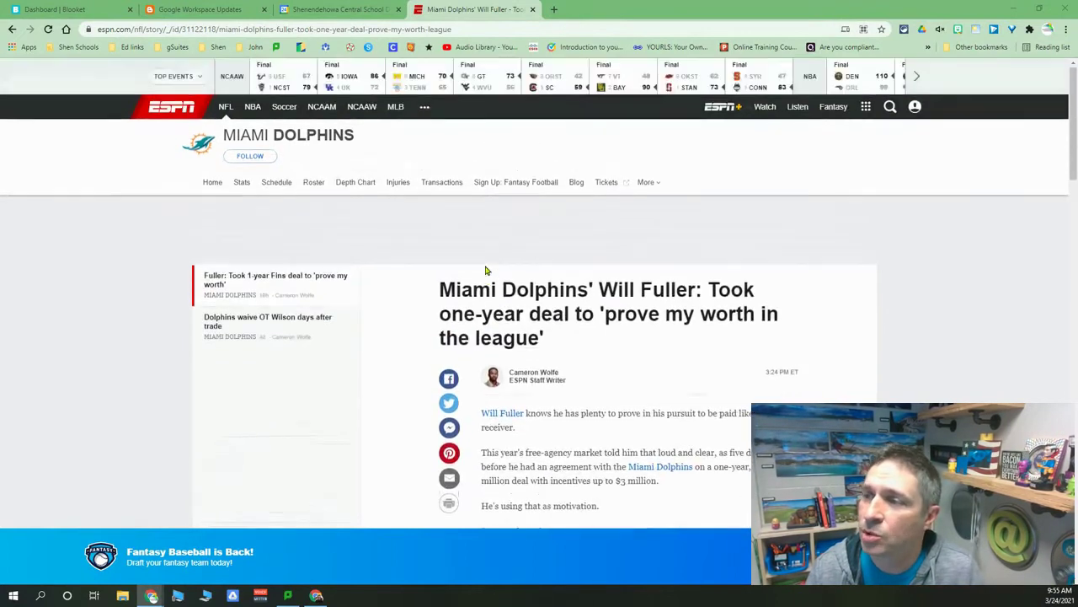
scroll(570, 309, "down", 3)
scroll(571, 309, "down", 3)
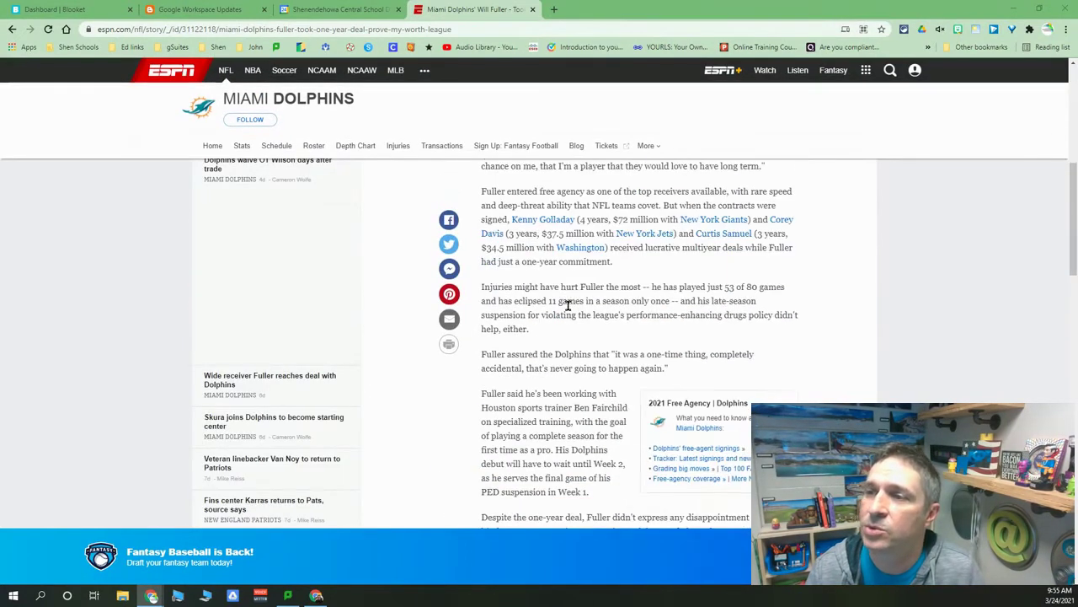
scroll(568, 306, "up", 6)
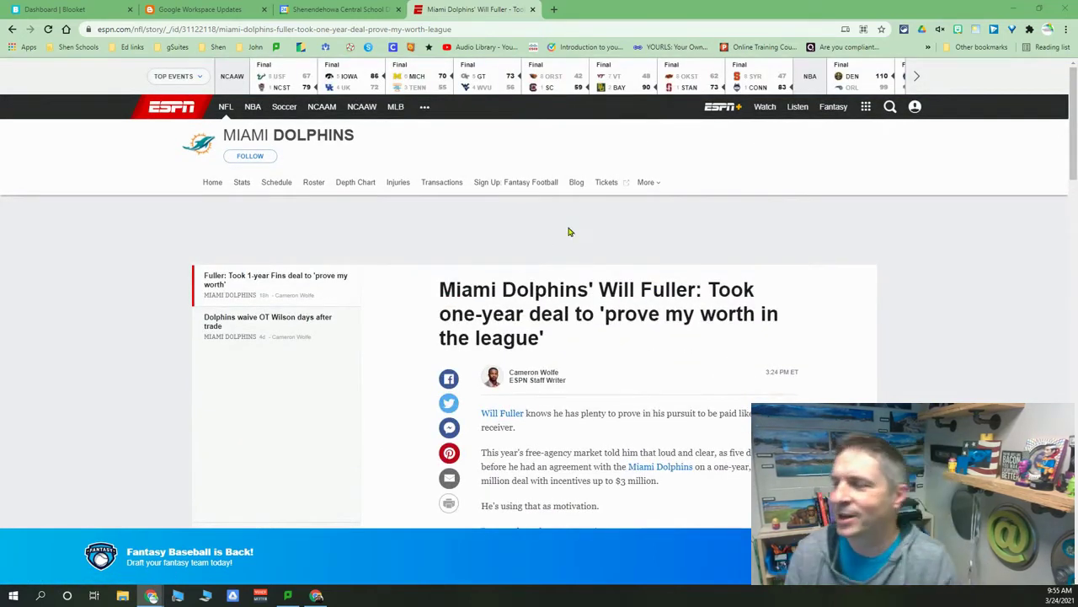
scroll(309, 232, "down", 2)
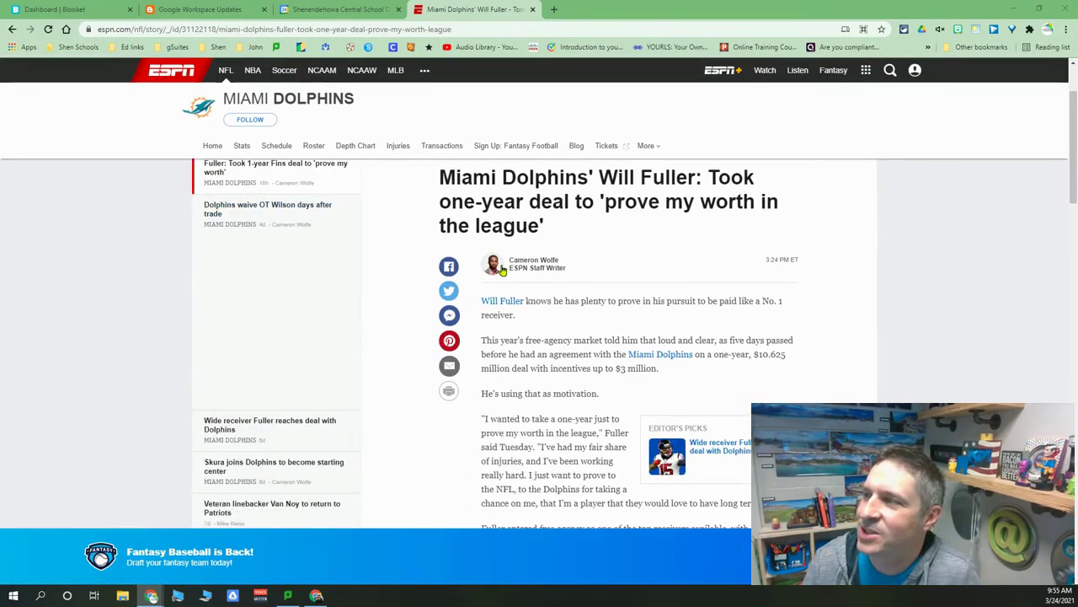
Add the Will Fuller article to Chrome's reading list and show the reading list.
left_click(881, 30)
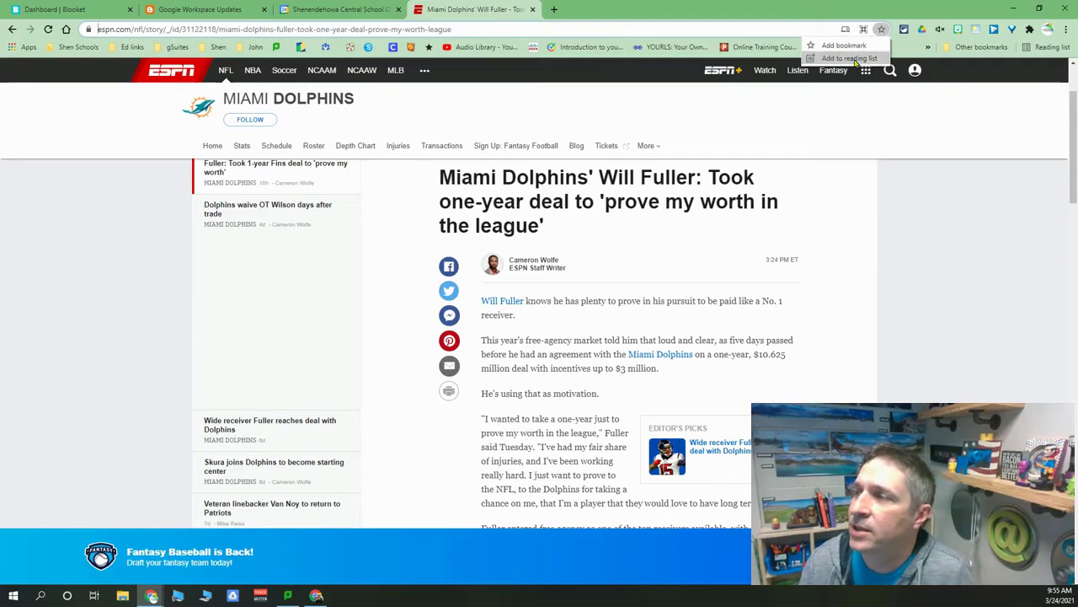
left_click(850, 58)
mouse_move(855, 66)
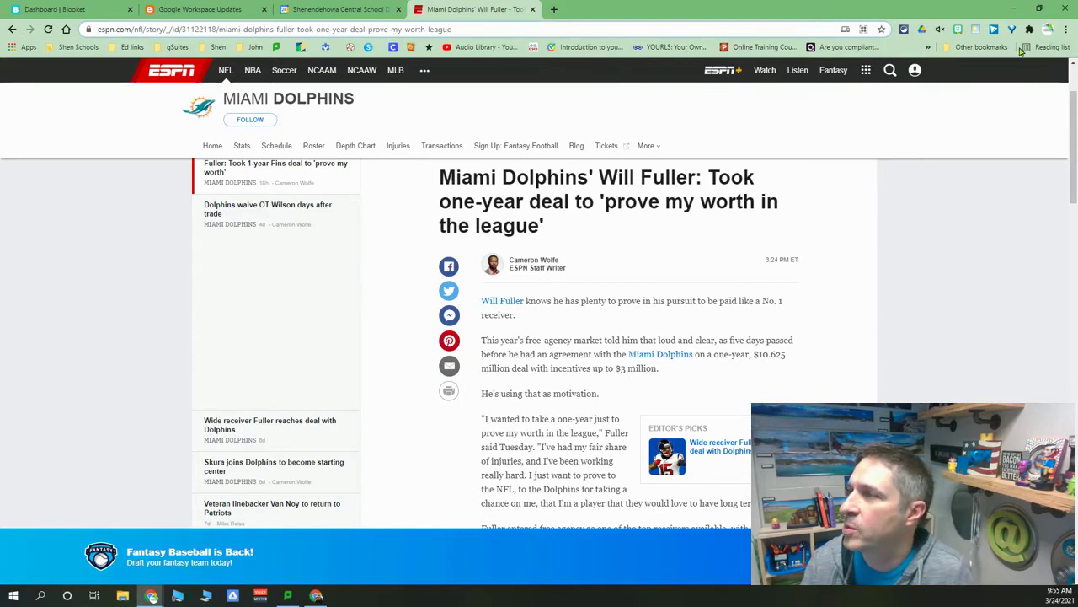
left_click(1046, 49)
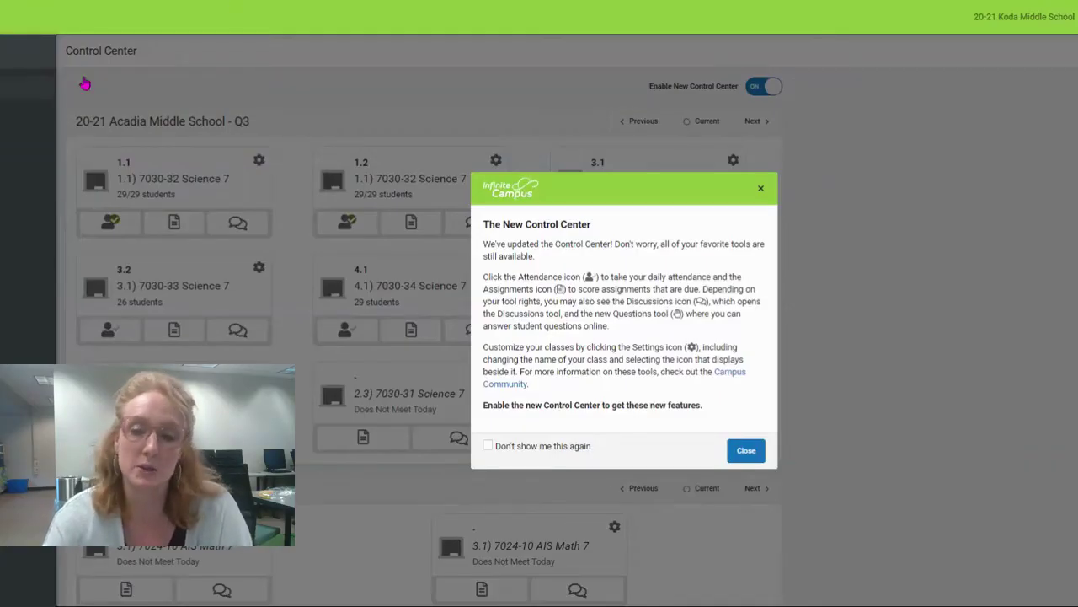
Close the New Control Center notice, toggling the new Control Center off and back on.
left_click(758, 457)
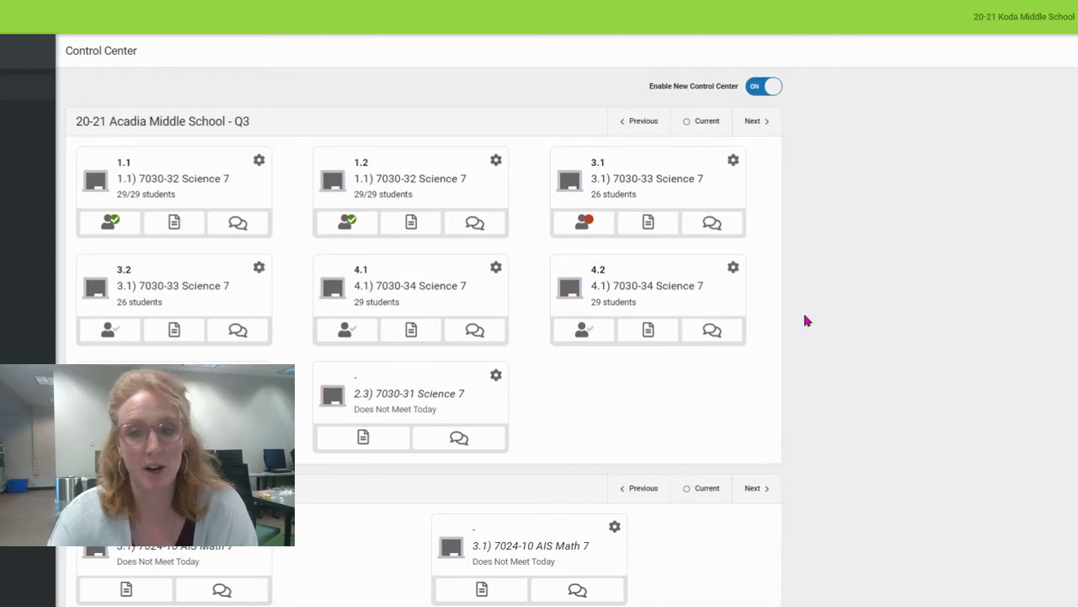
left_click(747, 89)
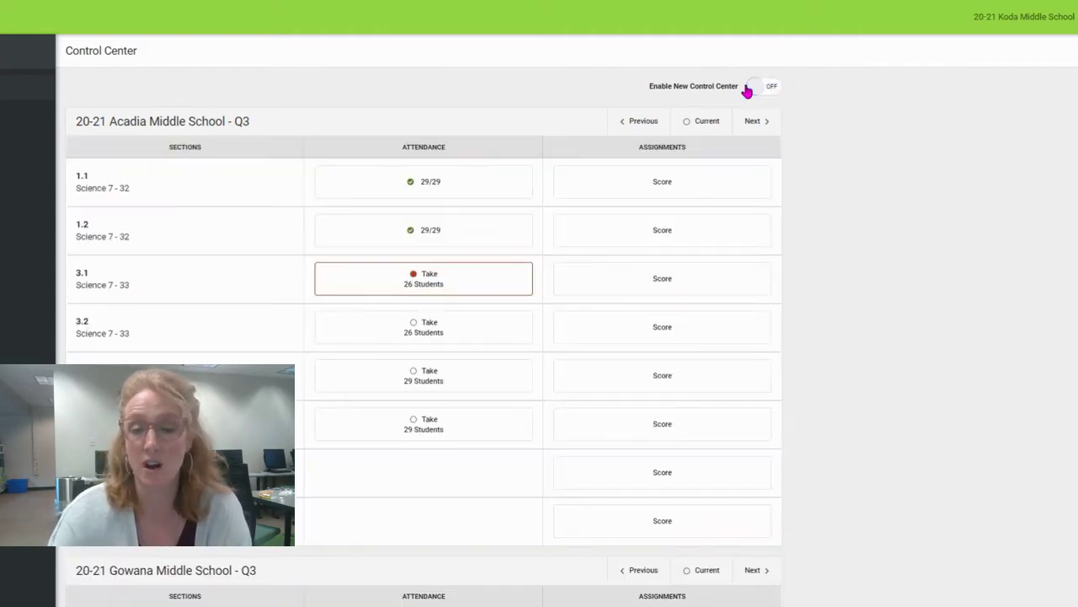
left_click(746, 89)
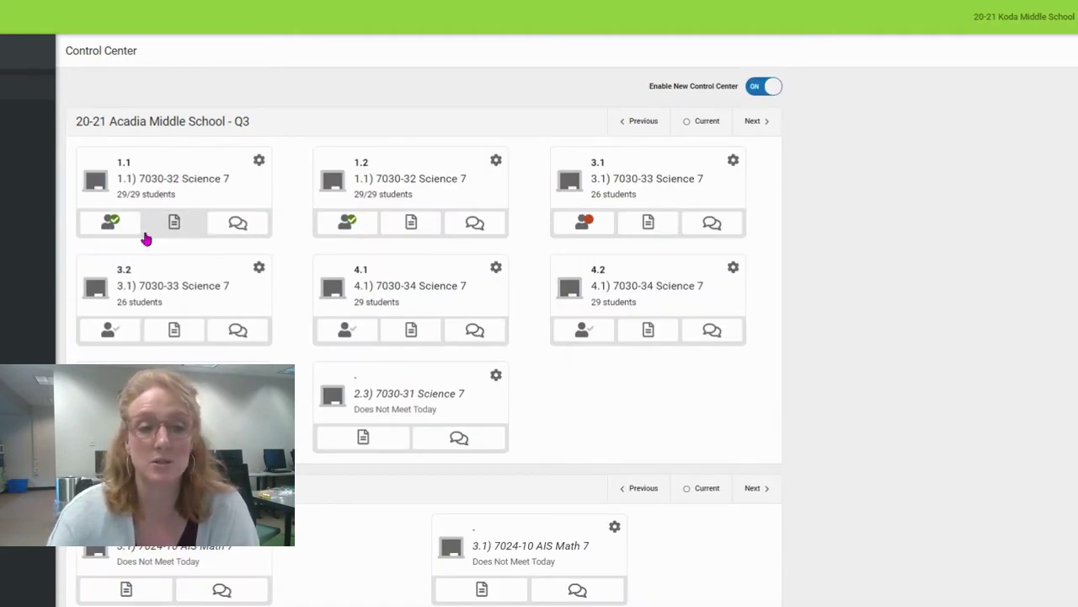
View the attendance list for section 1.1, then close it.
left_click(108, 225)
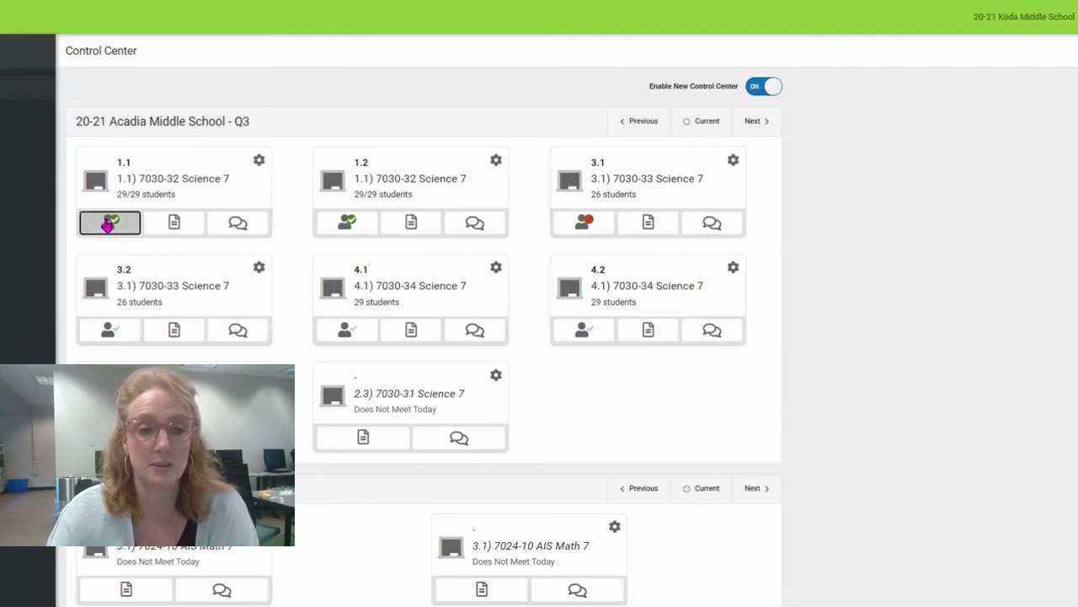
scroll(1053, 299, "down", 1)
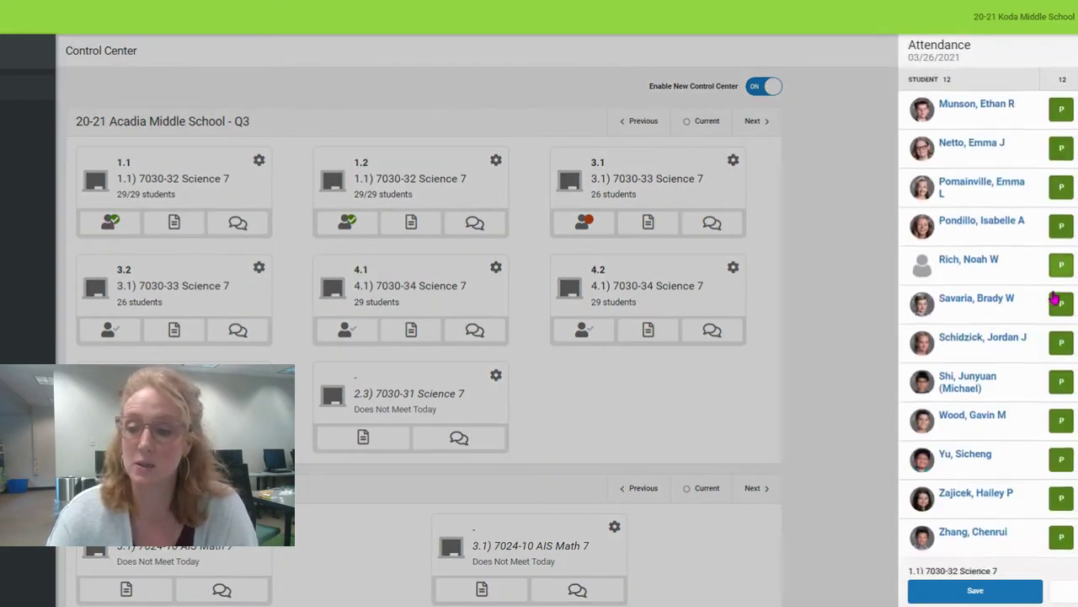
scroll(1053, 299, "down", 5)
left_click(1060, 590)
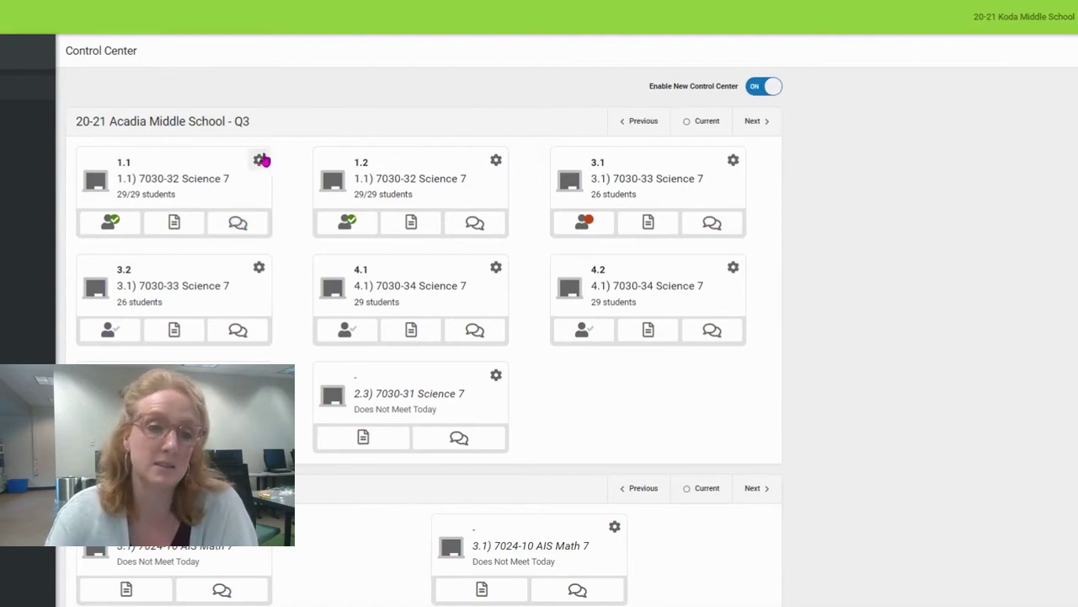
Open the Koda 3.1 class's classroom settings and save them.
scroll(457, 234, "down", 5)
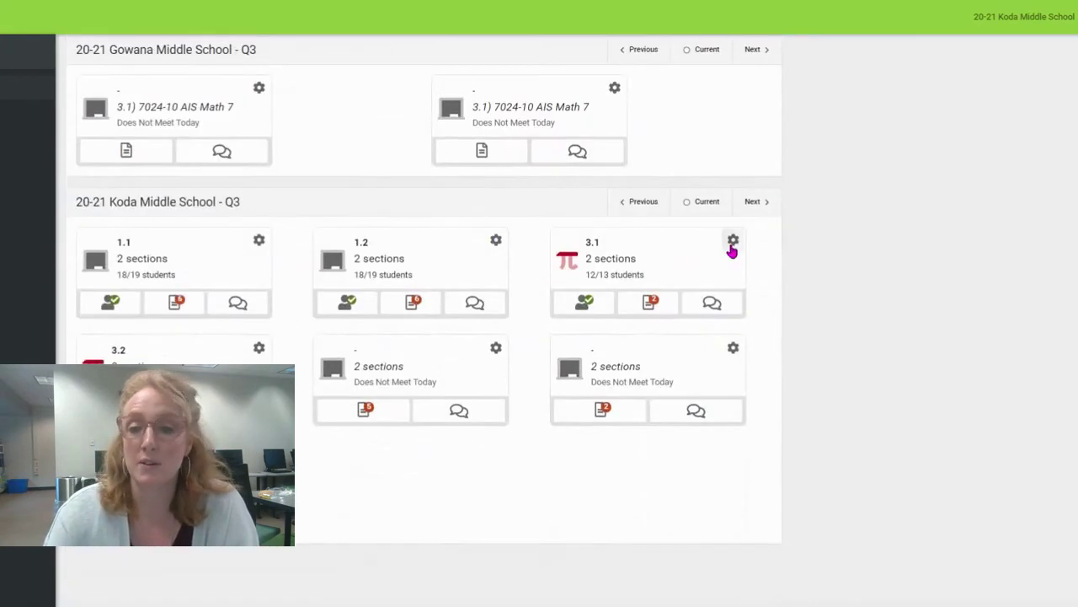
left_click(733, 242)
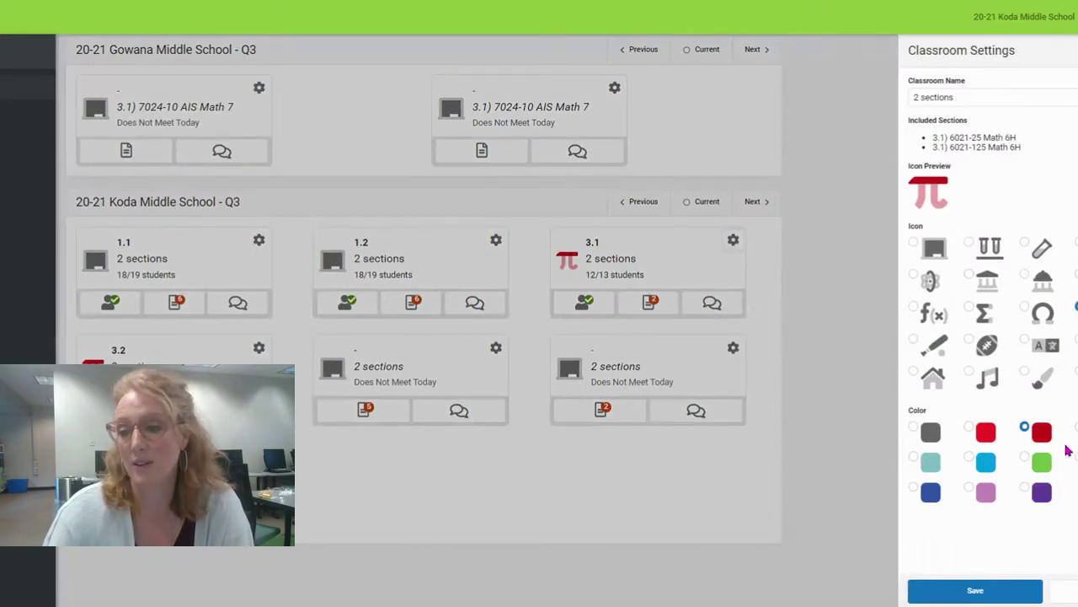
left_click(1028, 590)
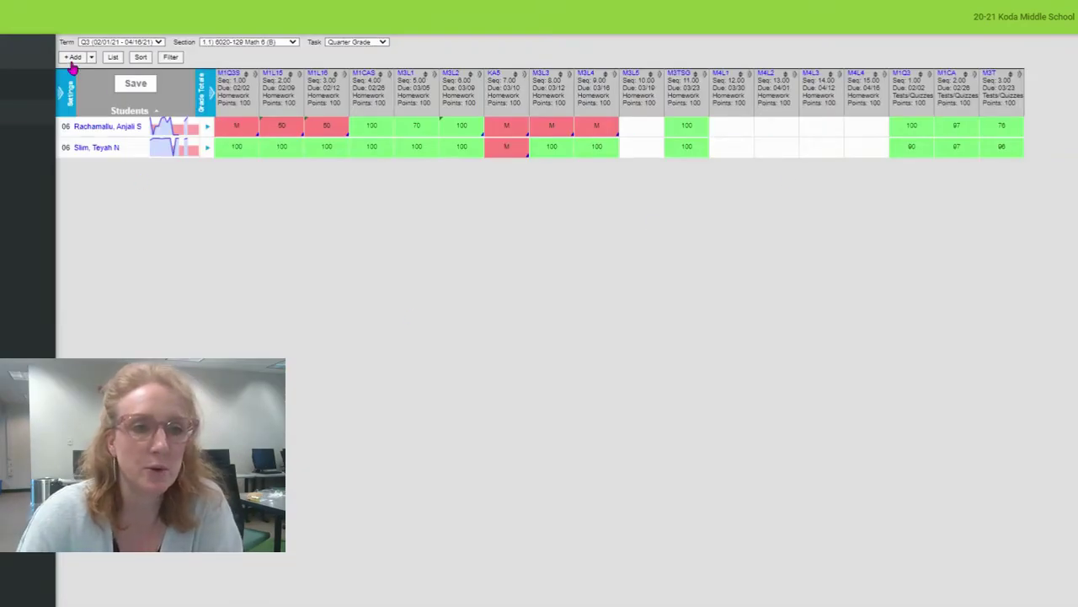
Start a new 1.1 Math 6 assignment with a pasted title, hidden from class and ungraded.
left_click(72, 58)
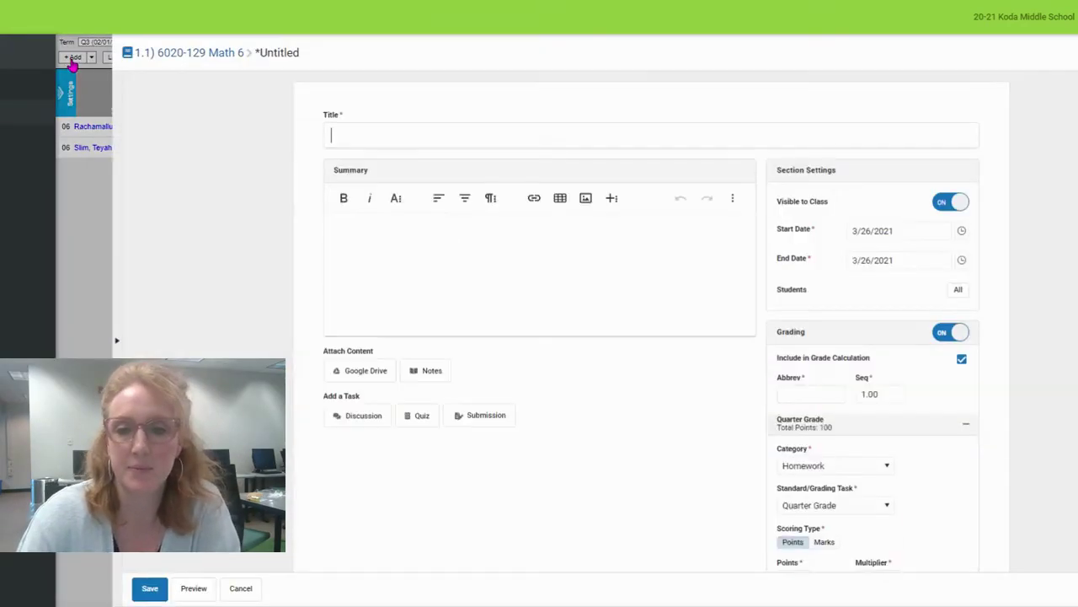
left_click(498, 128)
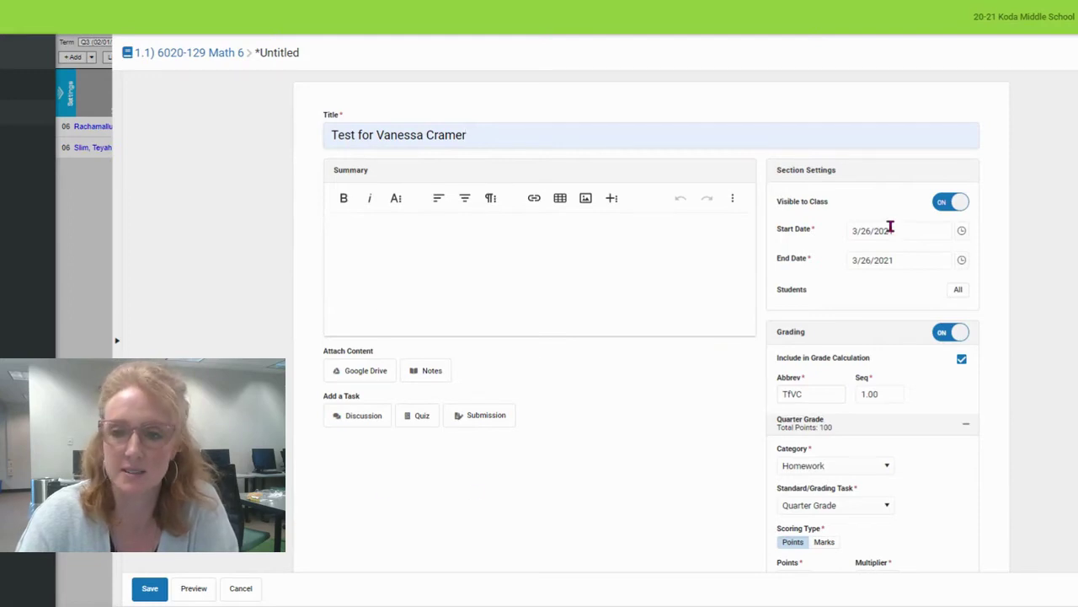
scroll(882, 201, "down", 1)
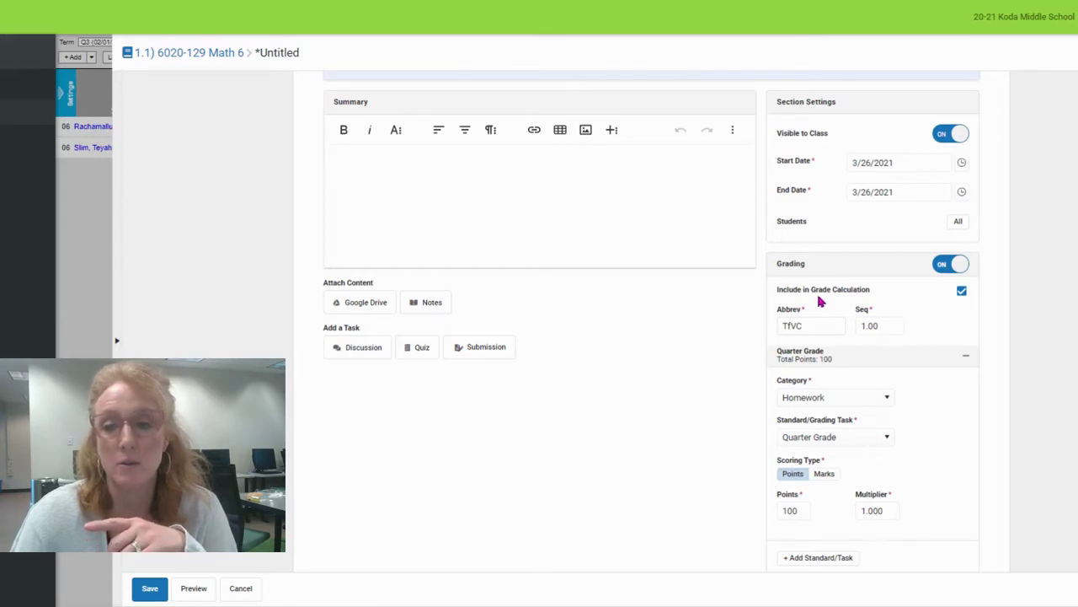
left_click(947, 145)
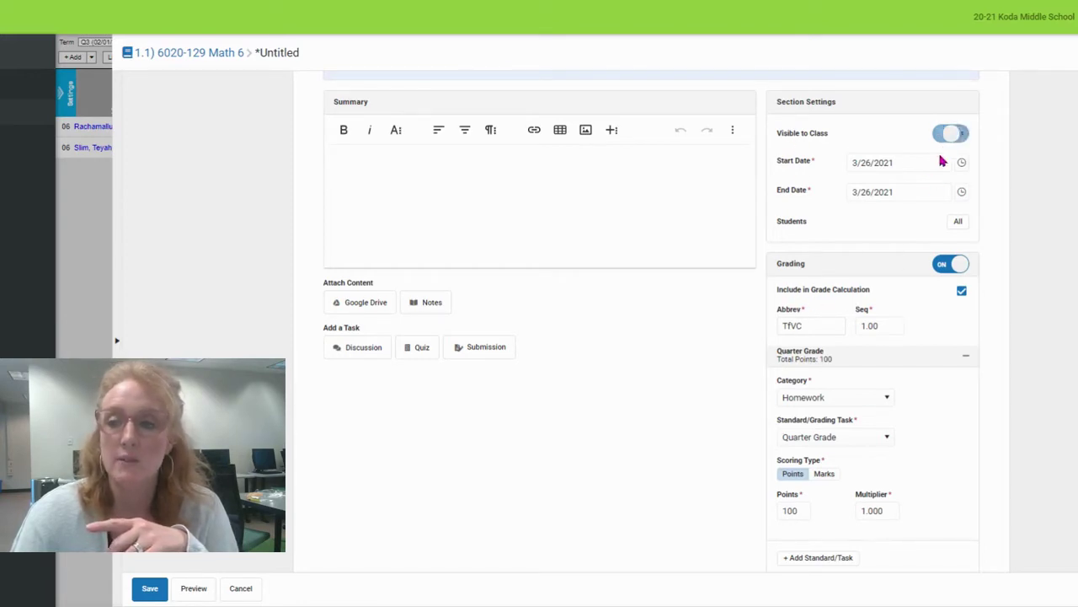
left_click(937, 268)
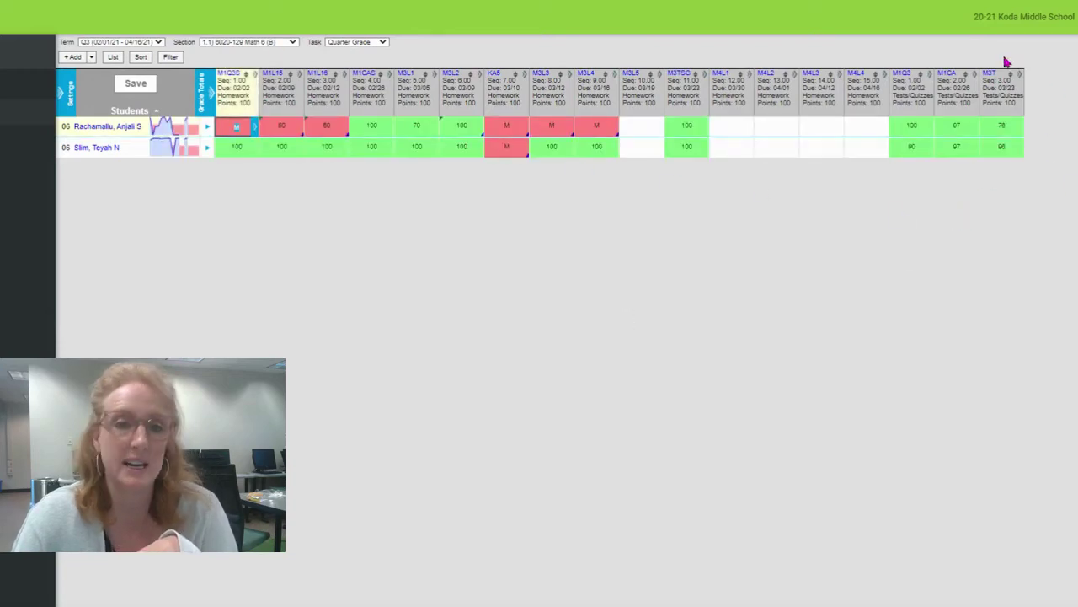
Complete the required fields (Abbrev, Homework, Quarter Grade, 100 points) and save the assignment.
left_click(115, 56)
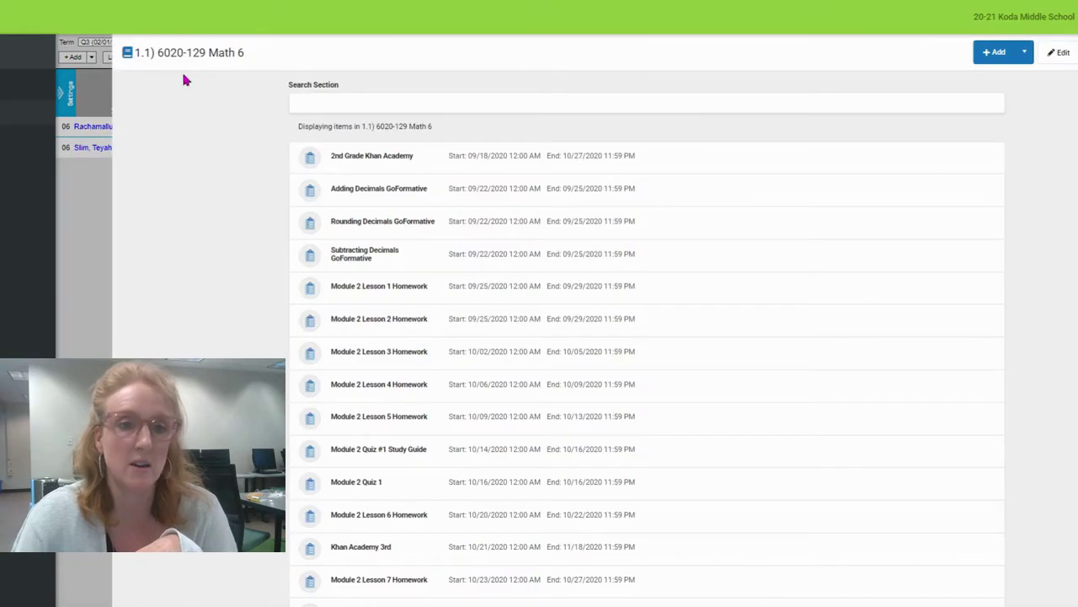
scroll(531, 181, "down", 3)
scroll(626, 221, "down", 15)
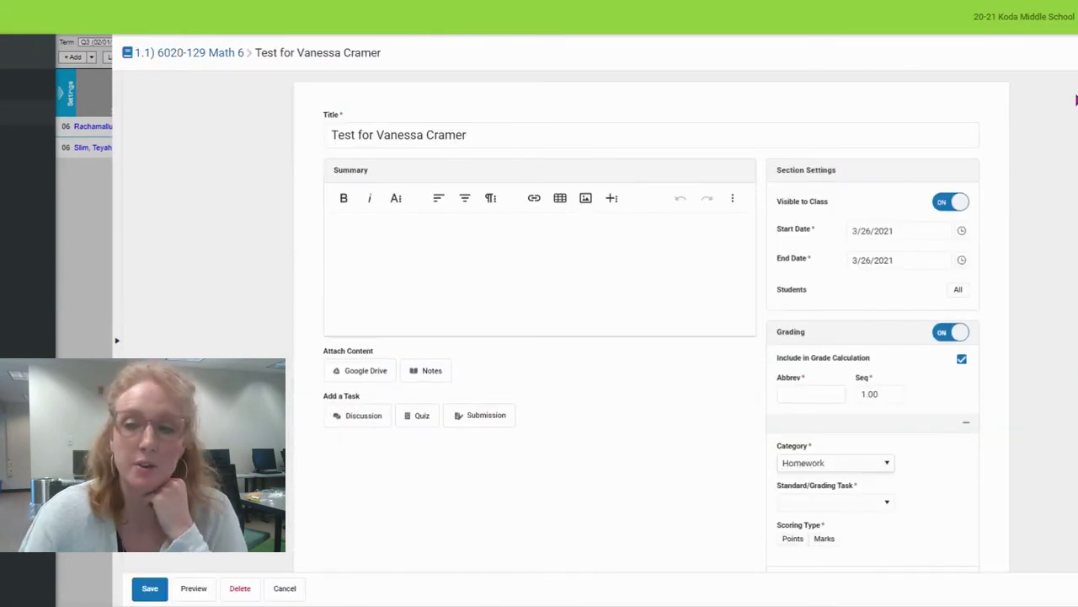
scroll(1073, 216, "down", 3)
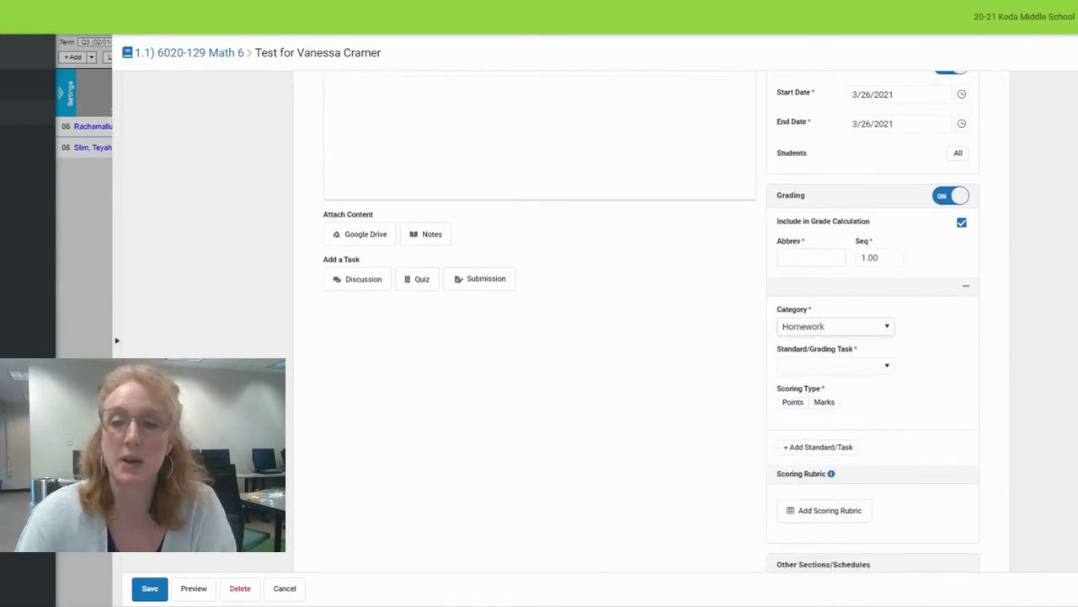
scroll(1073, 216, "down", 1)
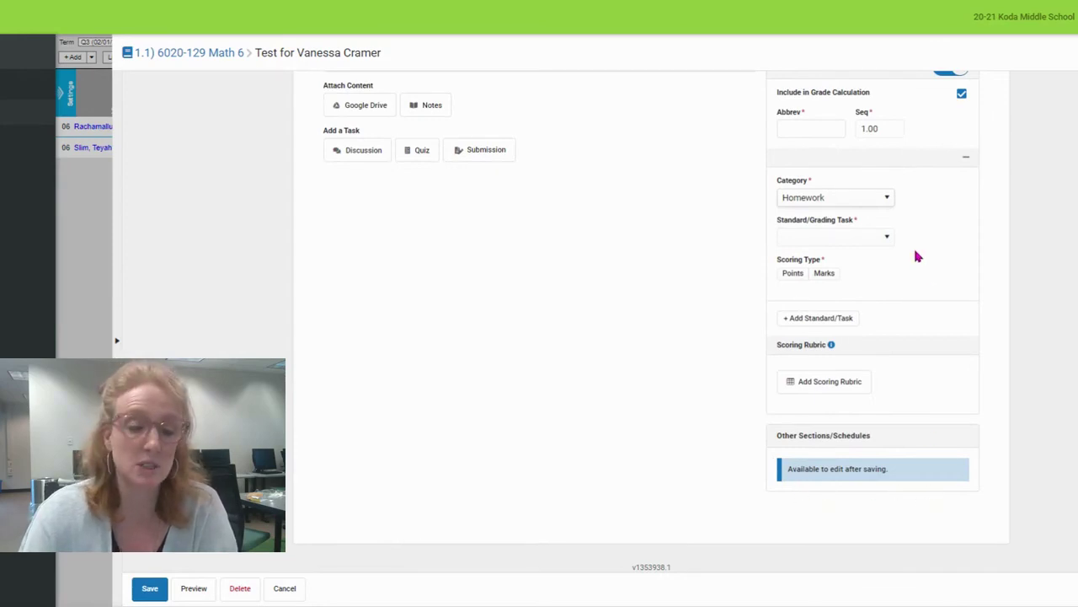
left_click(149, 586)
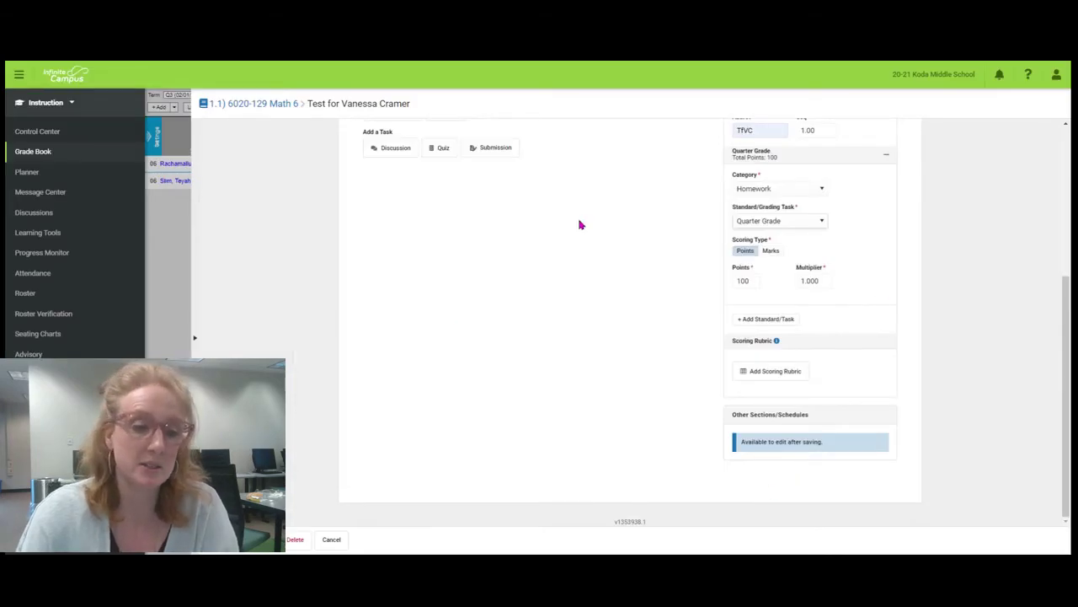
left_click(253, 539)
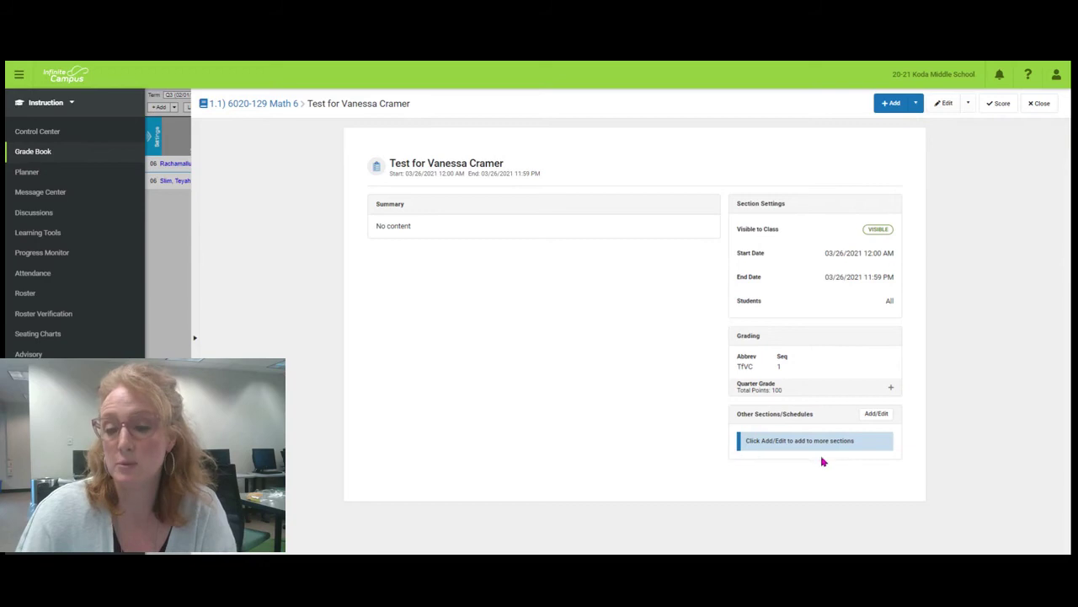
Add sections 6020-29, 6020-25, 6020-125 and 6020-26 Math 6 via the Section Selector and confirm.
left_click(873, 414)
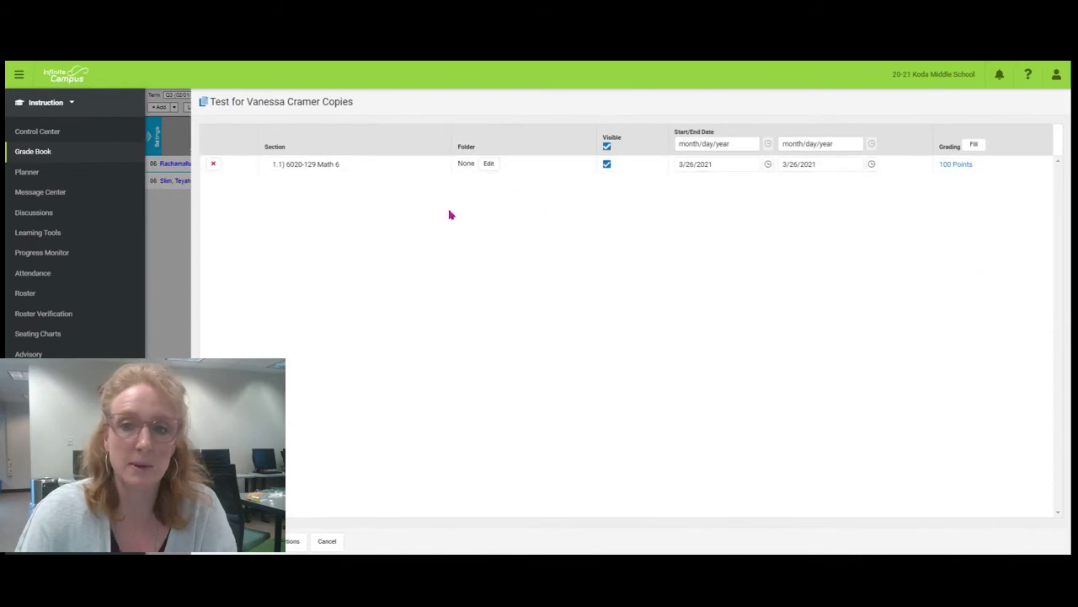
left_click(293, 541)
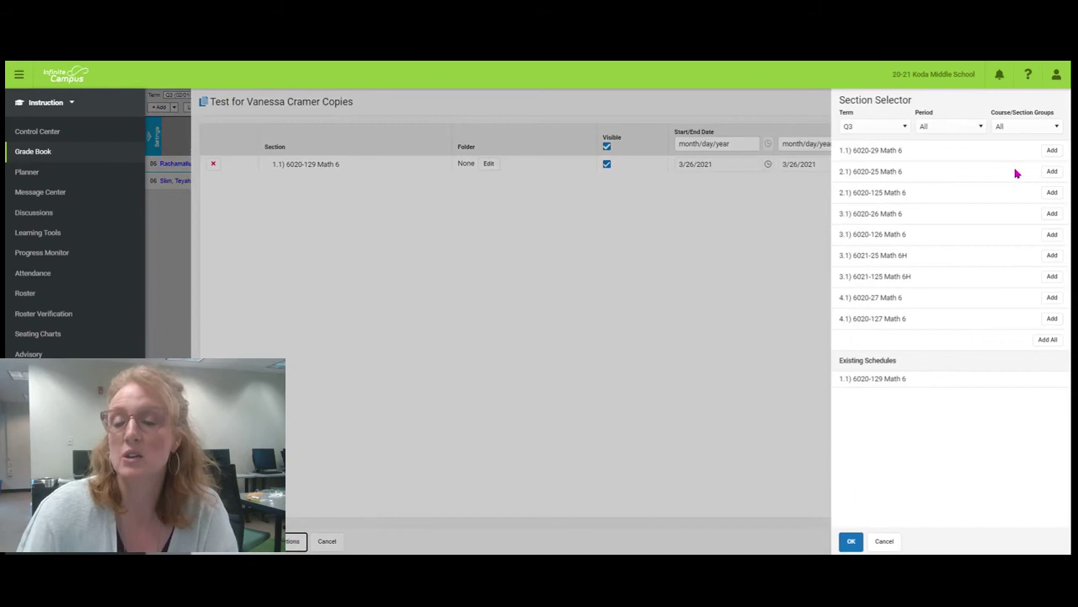
left_click(1053, 150)
left_click(1053, 150)
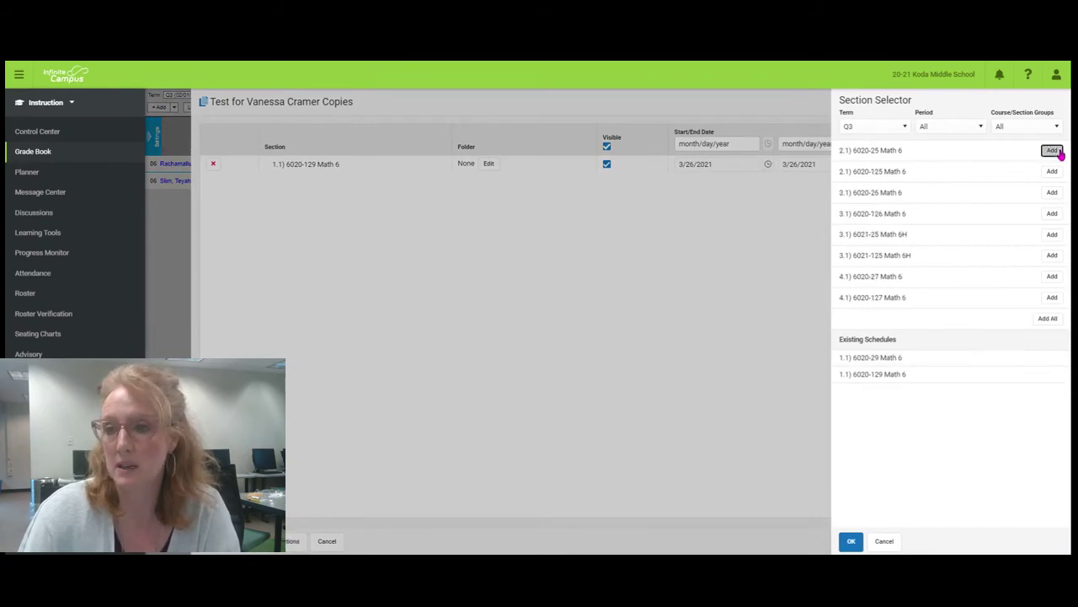
left_click(1053, 150)
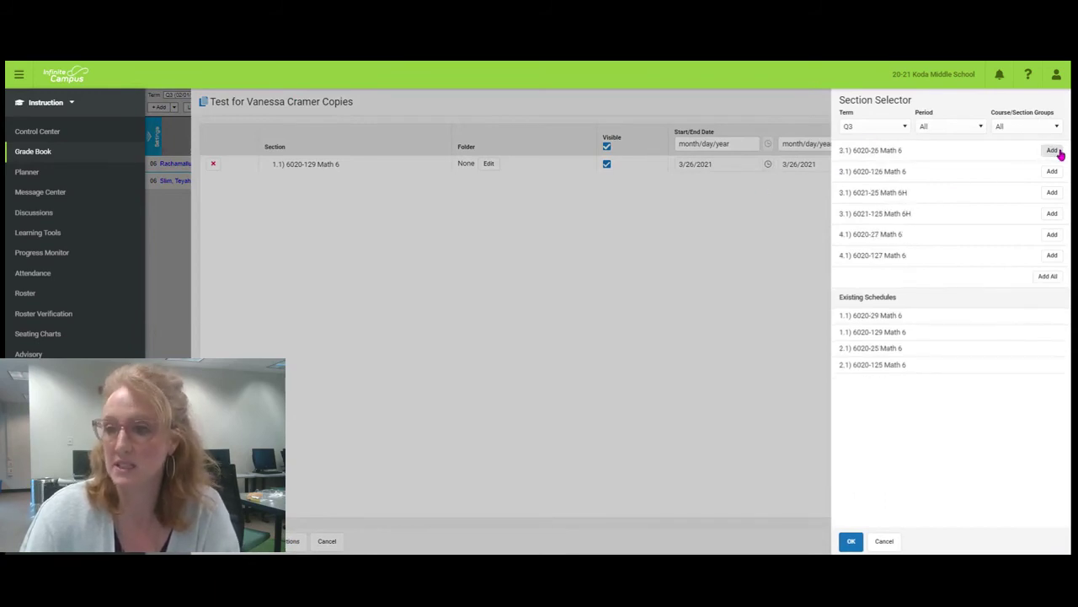
left_click(1053, 150)
left_click(851, 541)
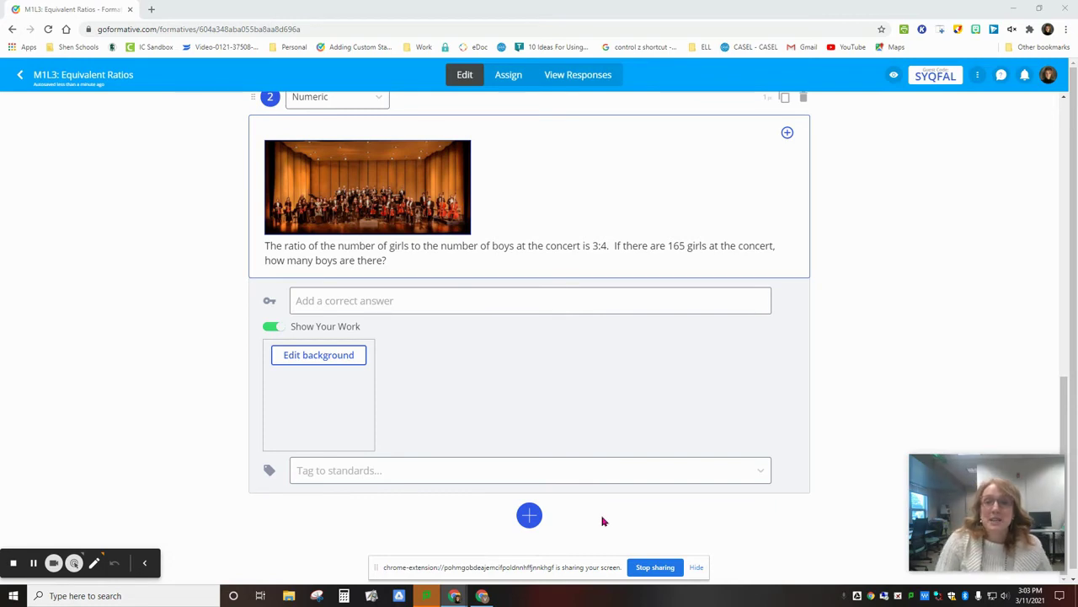
Insert a Show Your Work question below question 2 and upload the worksheet document as its background.
left_click(531, 521)
left_click(646, 341)
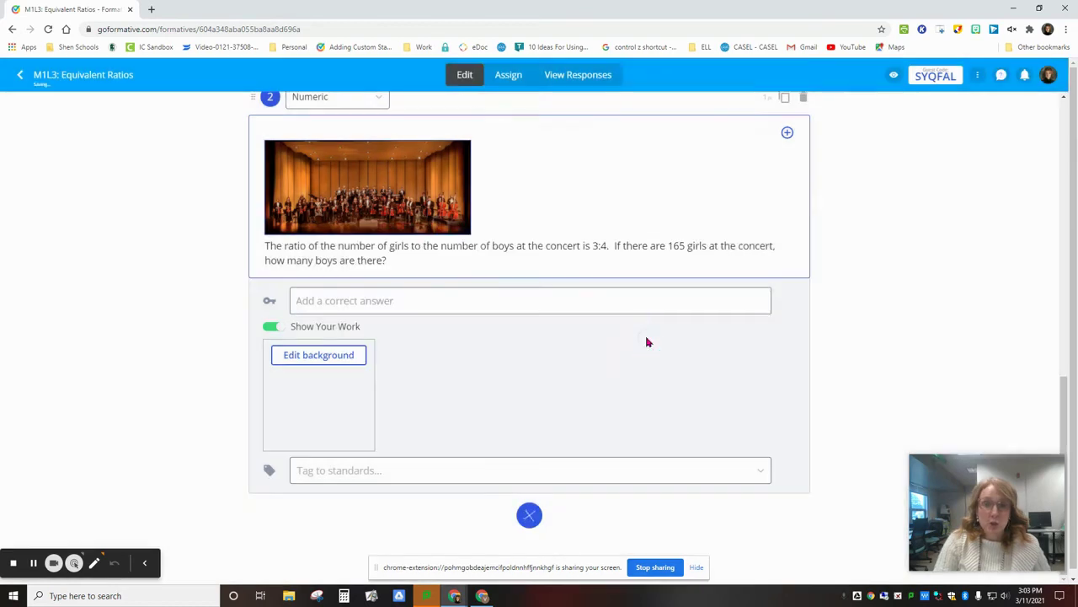
left_click(314, 347)
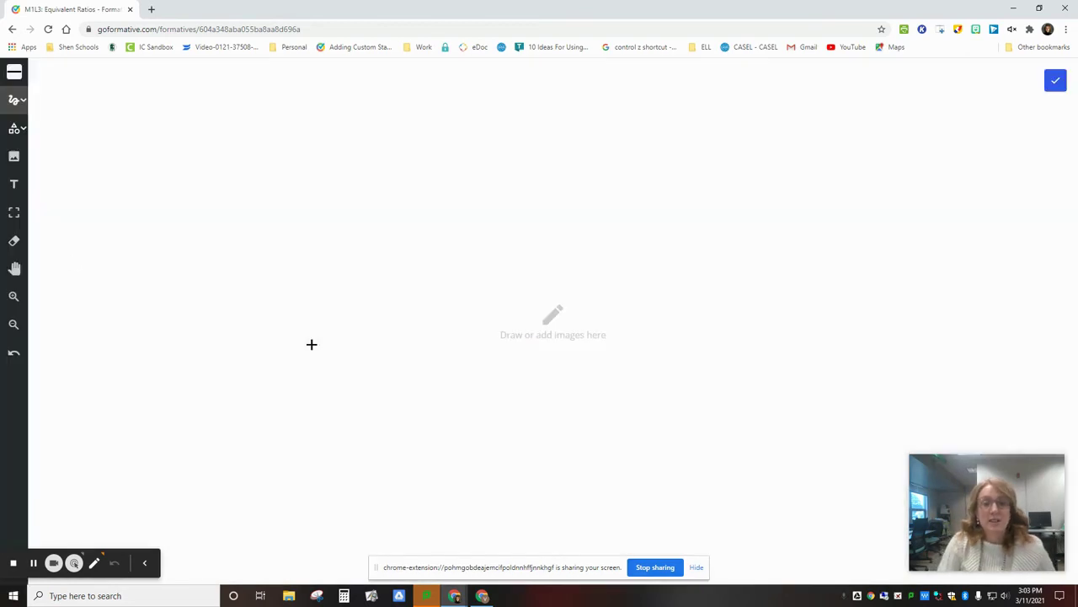
left_click(12, 158)
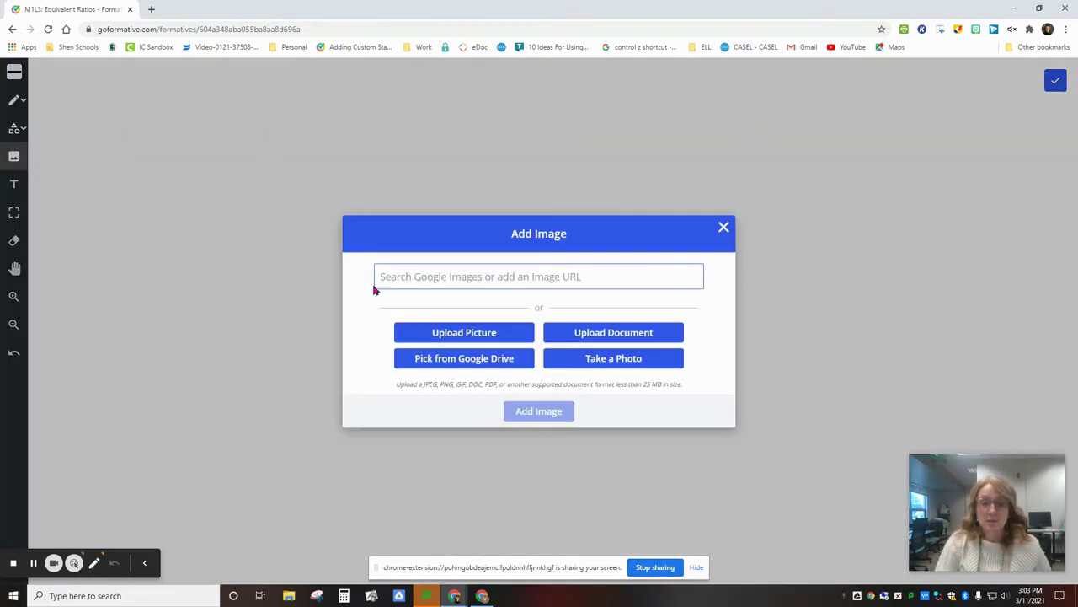
left_click(581, 336)
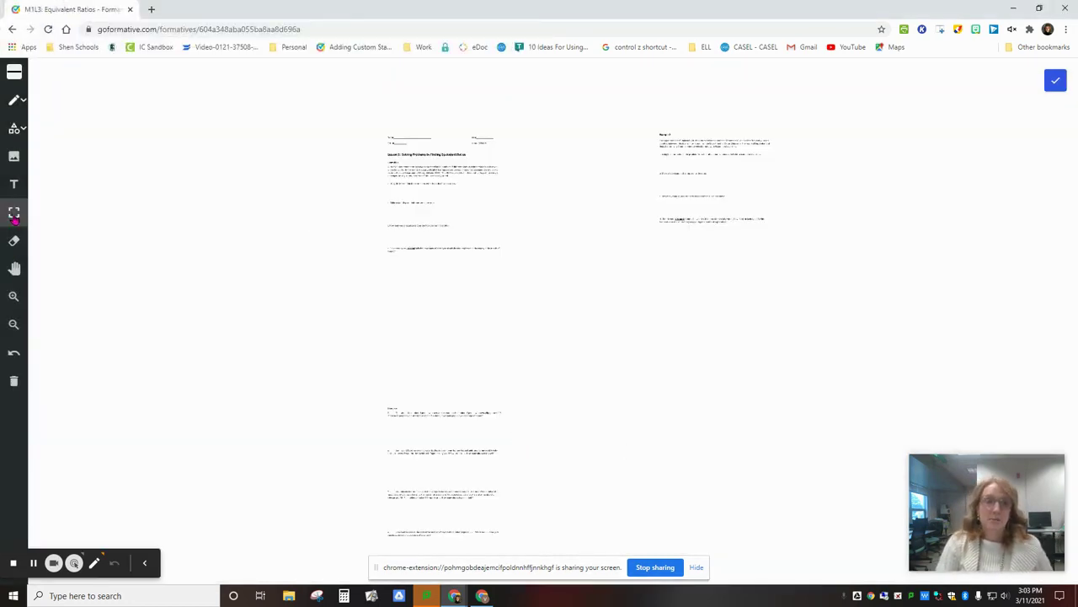
Move the three worksheet pages into a left, centre and right row.
left_click_drag(425, 200, 233, 210)
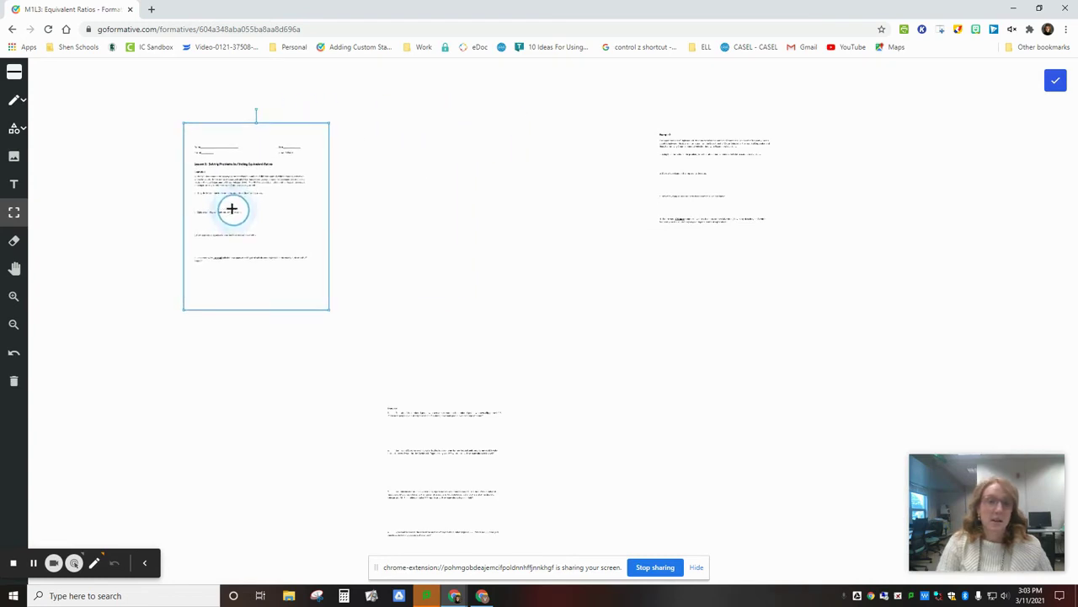
left_click_drag(713, 199, 490, 220)
left_click(422, 512)
left_click_drag(436, 479, 770, 223)
left_click(174, 186)
left_click_drag(220, 194, 96, 185)
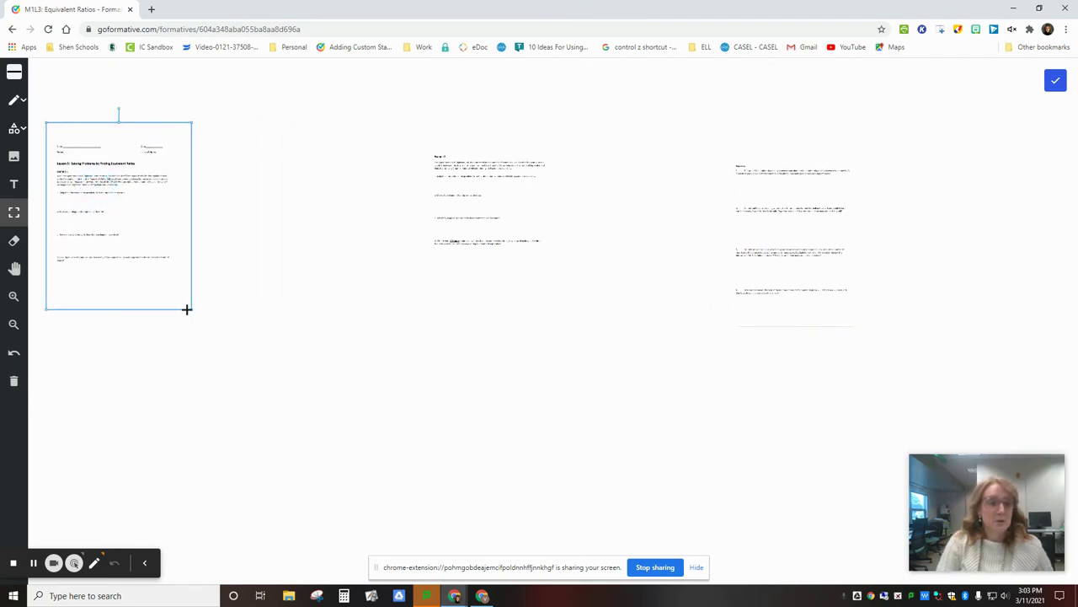
Resize the left, middle and Exercises pages so all three fit readably across the canvas.
left_click_drag(190, 309, 267, 445)
left_click_drag(471, 190, 481, 159)
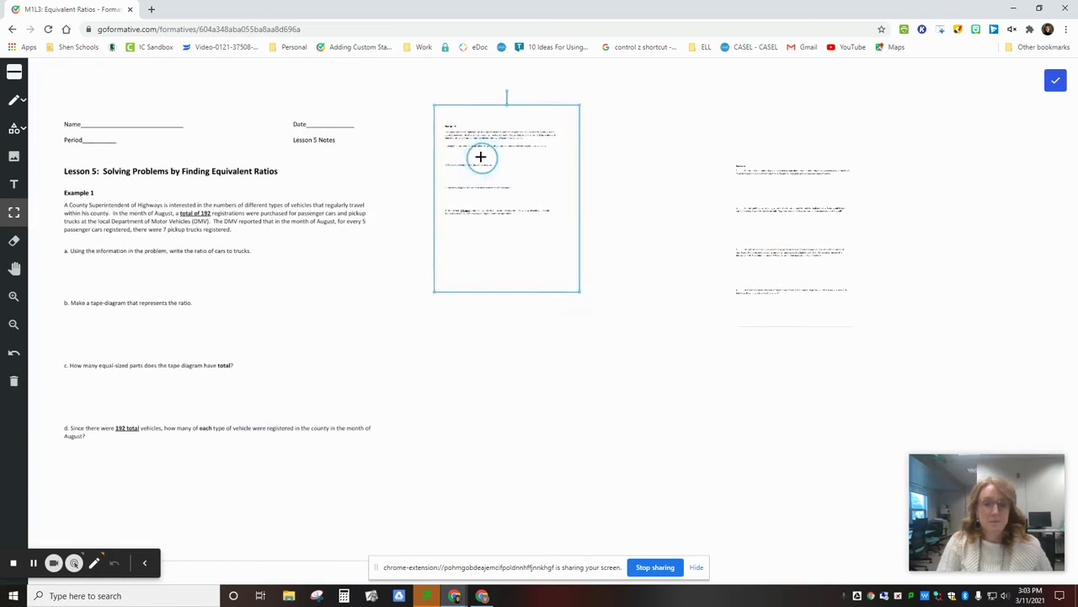
left_click_drag(433, 291, 407, 350)
left_click_drag(796, 244, 872, 234)
left_click_drag(958, 445, 1035, 427)
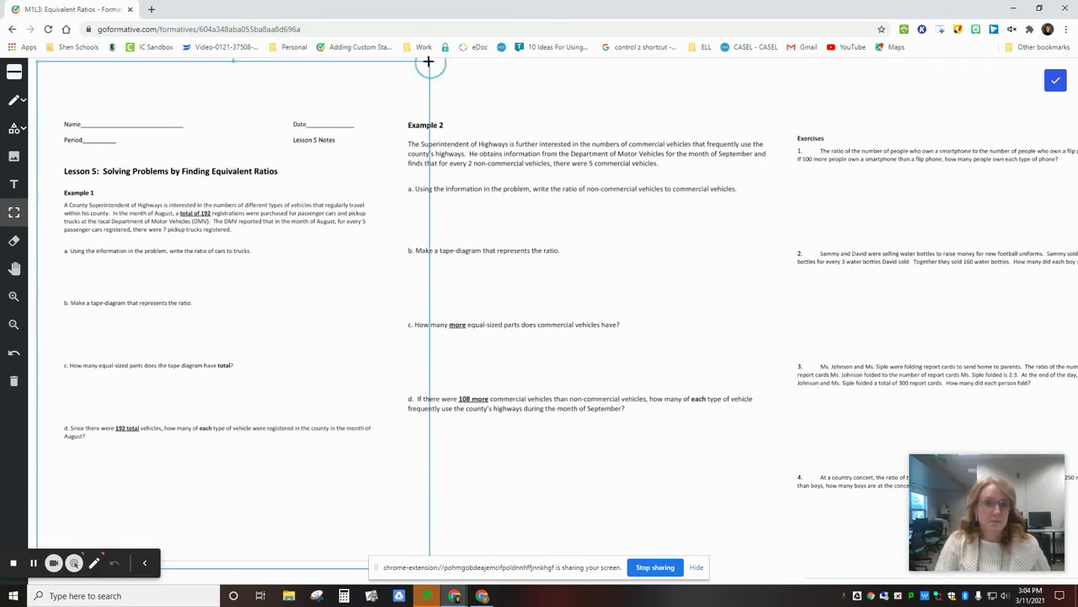
left_click_drag(429, 62, 396, 91)
left_click_drag(841, 60, 736, 104)
left_click(792, 222)
left_click_drag(1076, 99, 1013, 120)
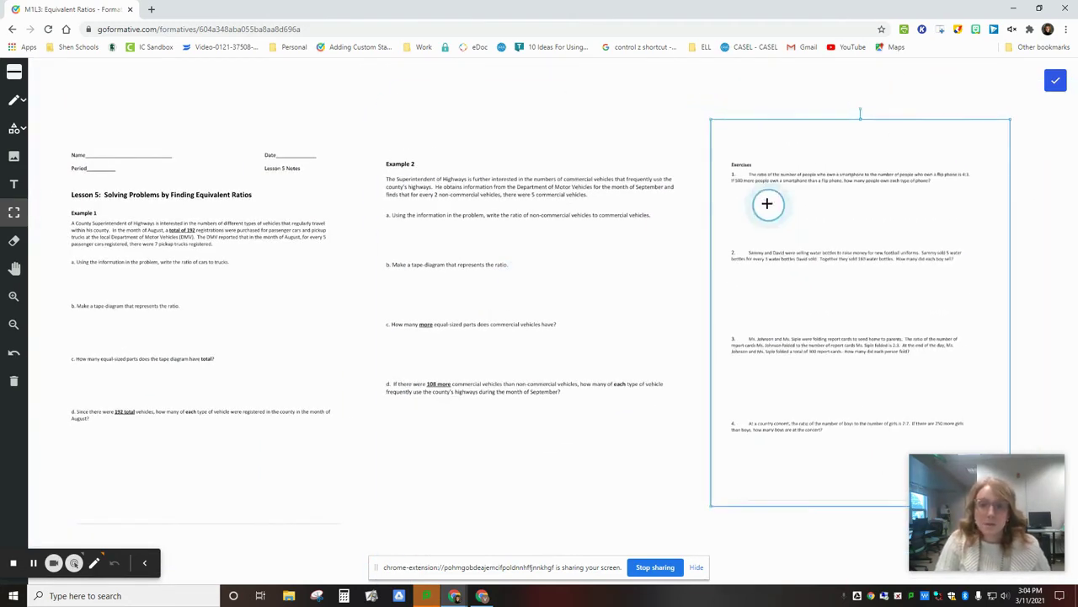
left_click(1001, 157)
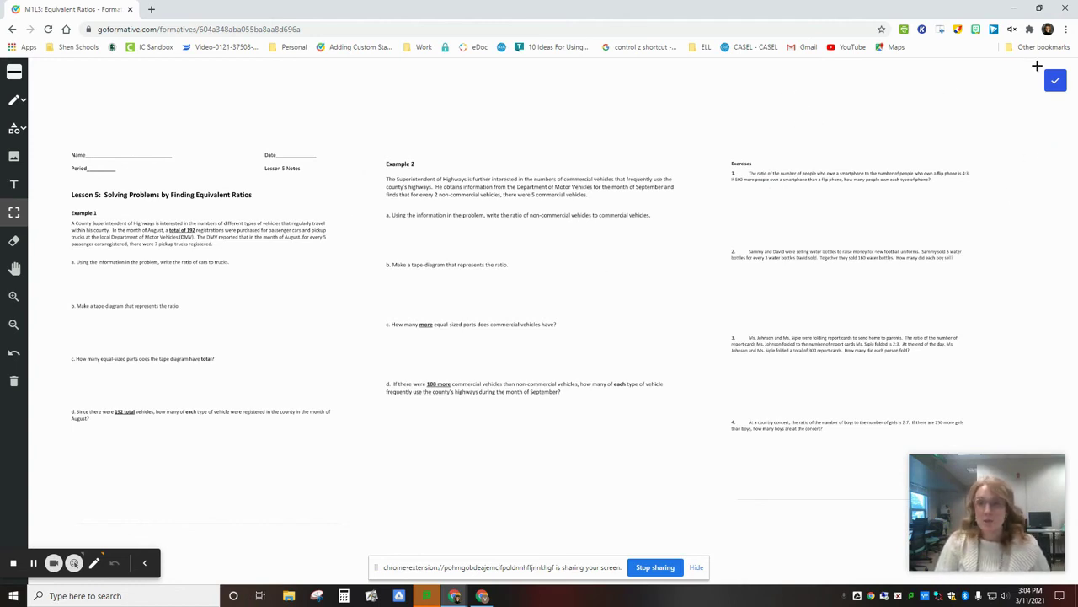
Save the question's background and switch to the student's view of the assignment.
left_click(1057, 82)
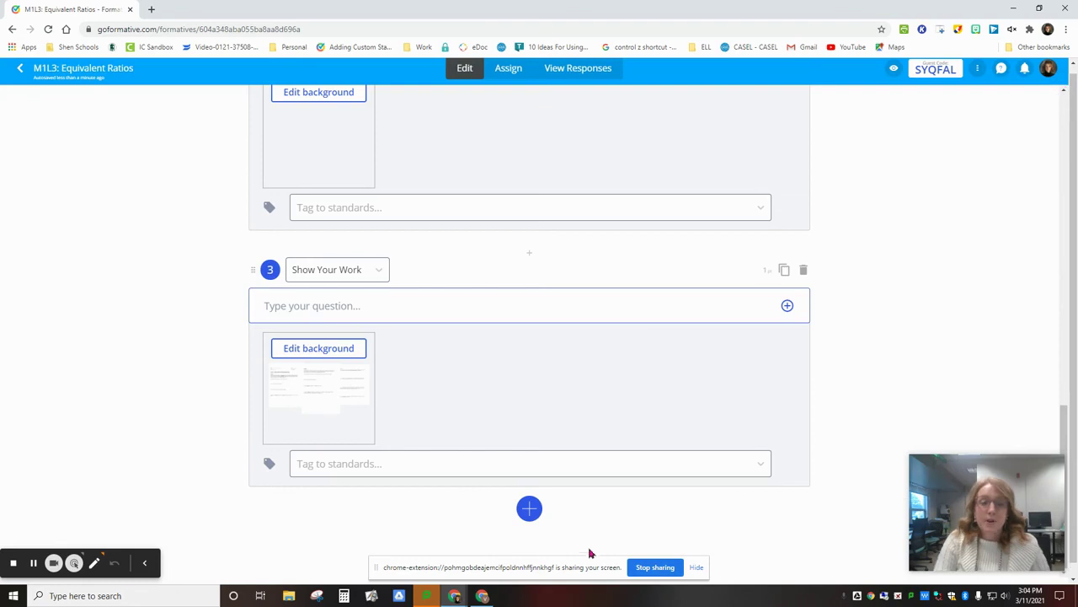
left_click(483, 595)
left_click(484, 595)
scroll(408, 362, "down", 1)
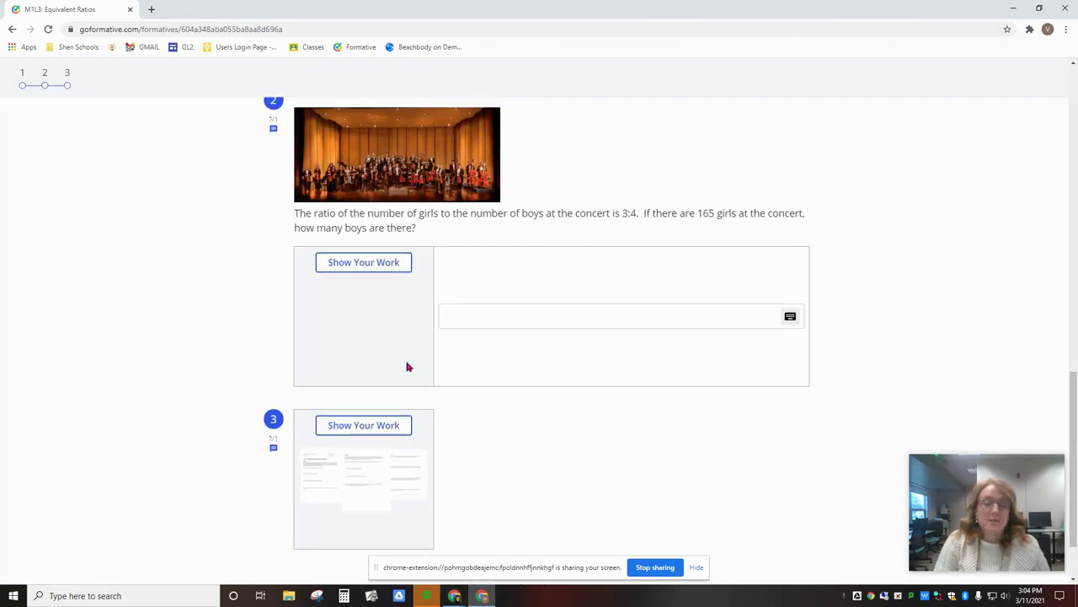
Open question 3's work area and zoom and pan onto the Lesson 5 worksheet.
left_click(362, 346)
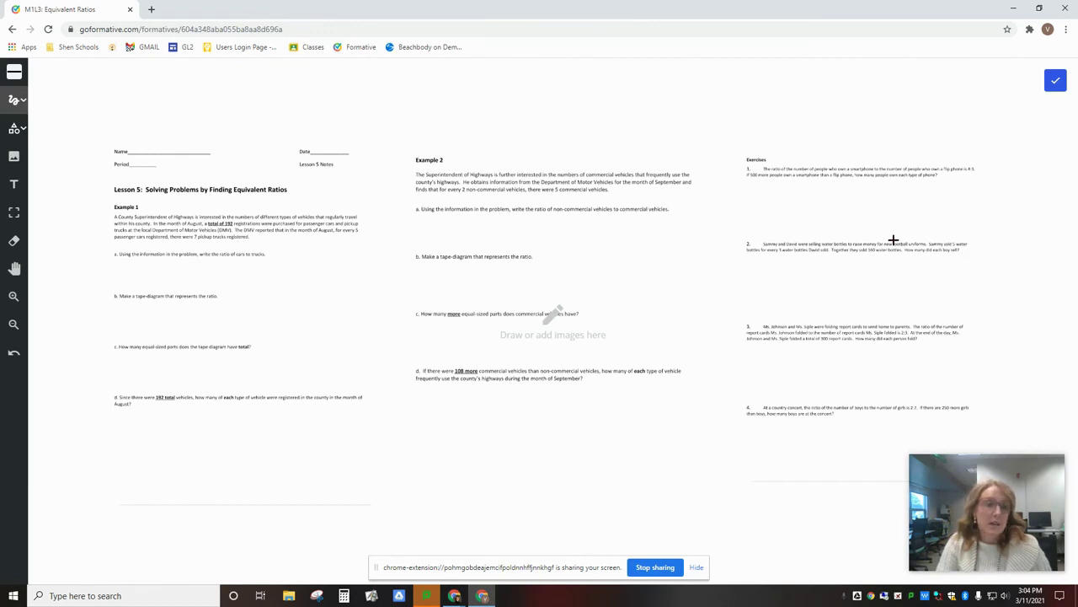
left_click(14, 296)
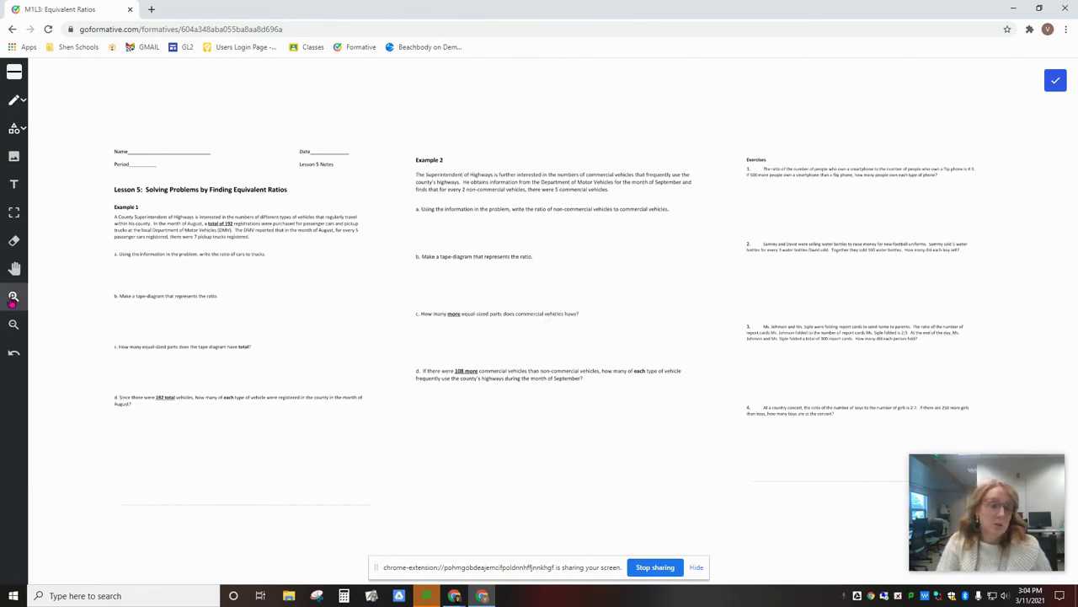
left_click(212, 246)
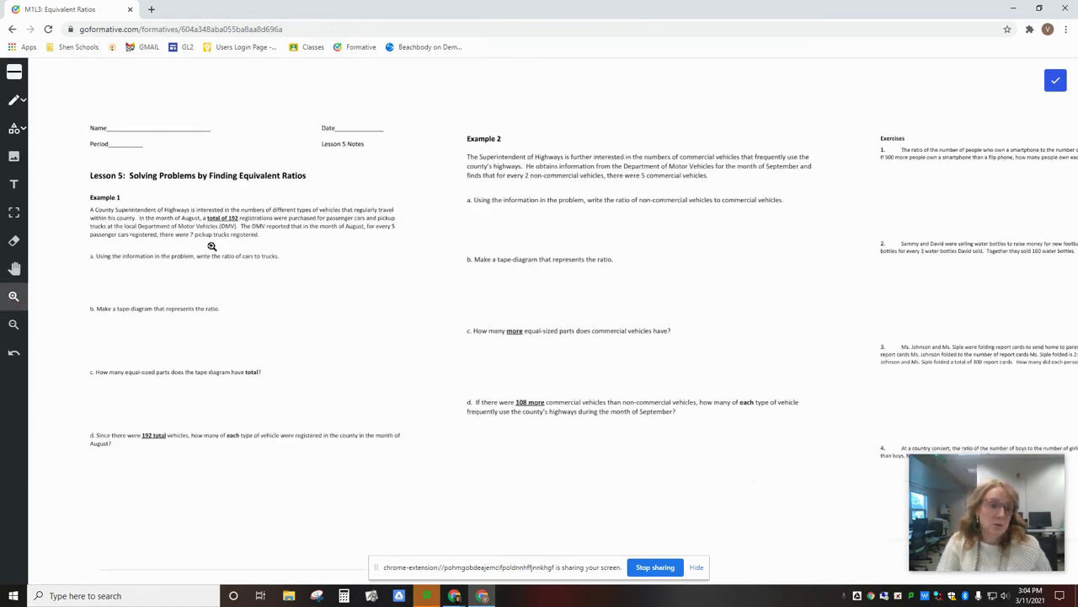
left_click(14, 268)
left_click_drag(208, 275, 270, 277)
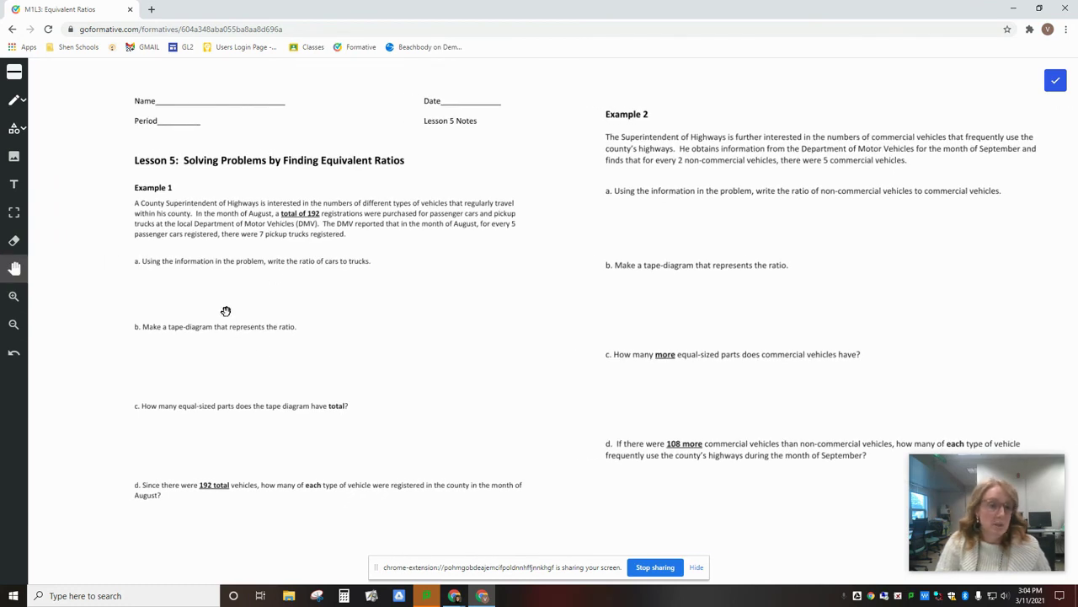
Handwrite 2/3 = 4/X beside Example 1 question a with the Scribble pen.
left_click(19, 101)
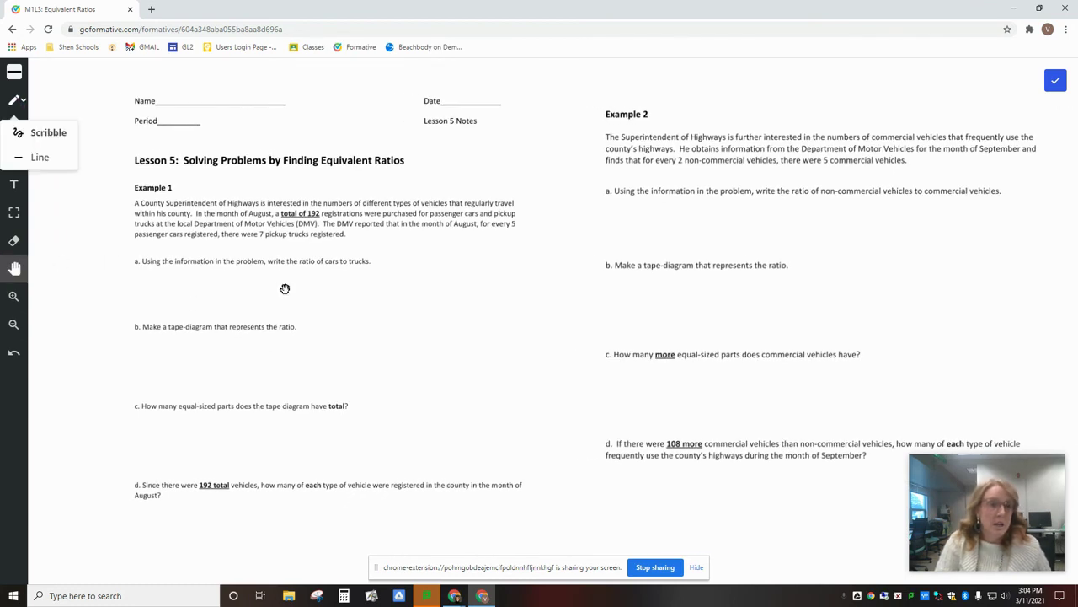
left_click(25, 131)
mouse_move(397, 264)
left_mouse_down()
mouse_move(420, 284)
mouse_move(415, 315)
mouse_move(402, 316)
left_mouse_up()
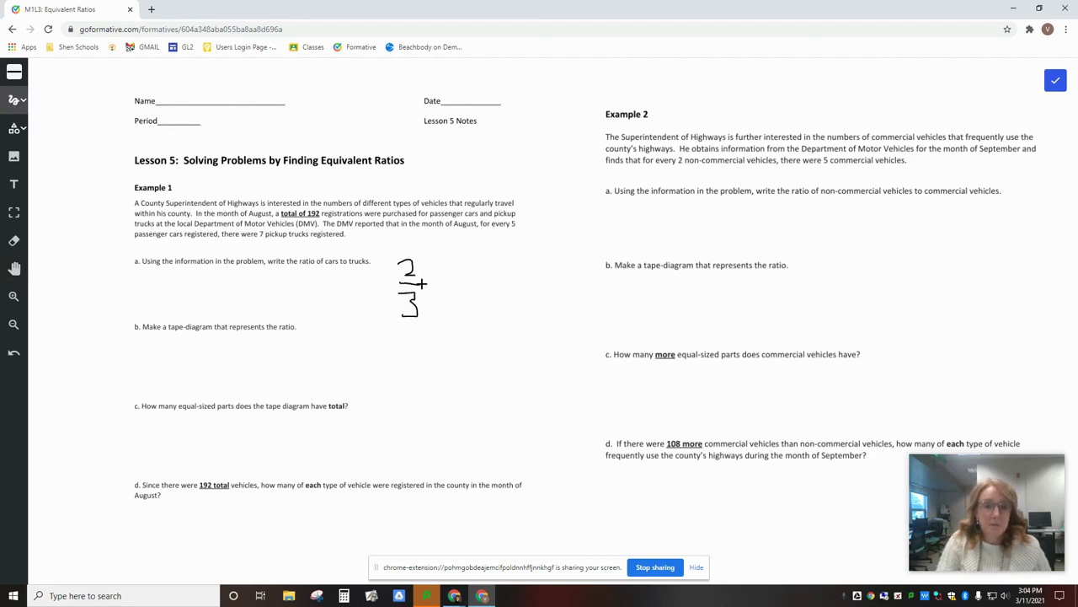
left_click_drag(445, 261, 457, 284)
left_click_drag(443, 291, 488, 291)
left_click_drag(449, 302, 473, 325)
left_click_drag(472, 301, 449, 324)
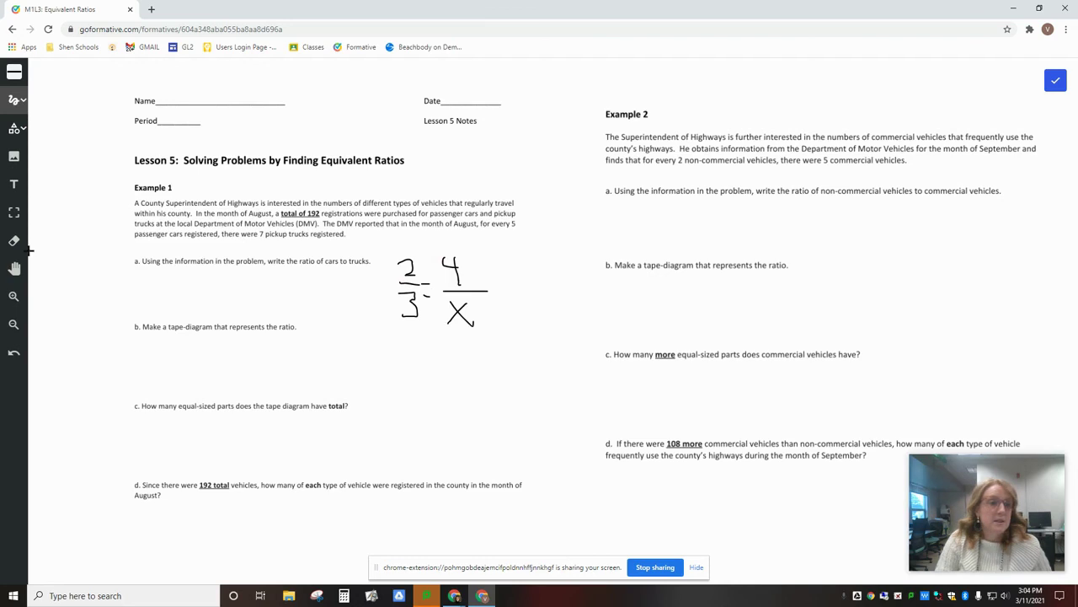
Pan across the Lesson 5 page, then close the work area.
left_click(15, 268)
left_click_drag(638, 355, 505, 346)
left_click_drag(721, 353, 762, 358)
left_click_drag(761, 230, 858, 241)
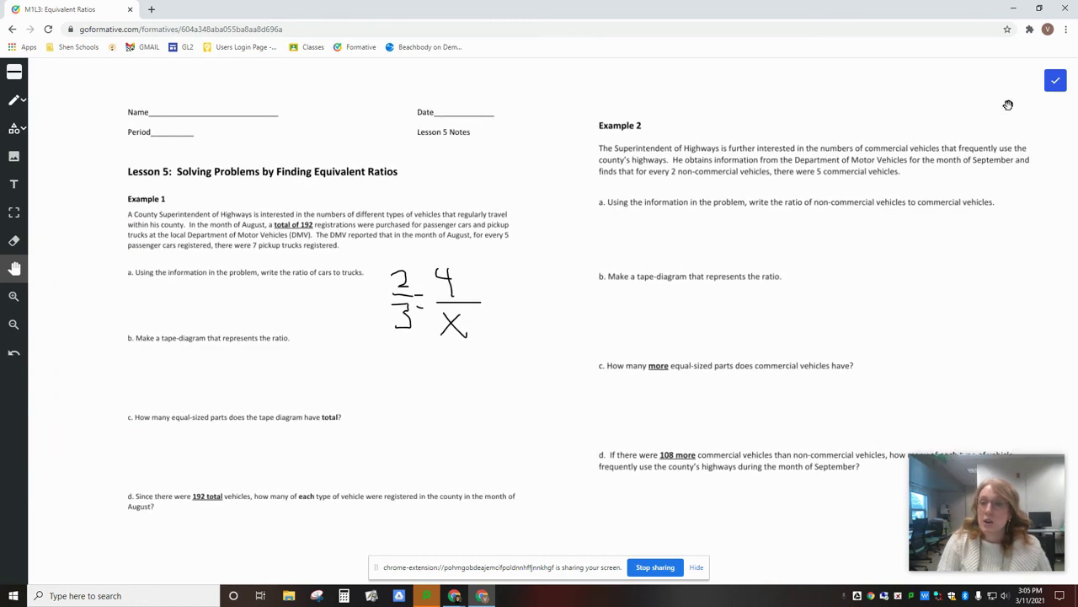
left_click(1056, 80)
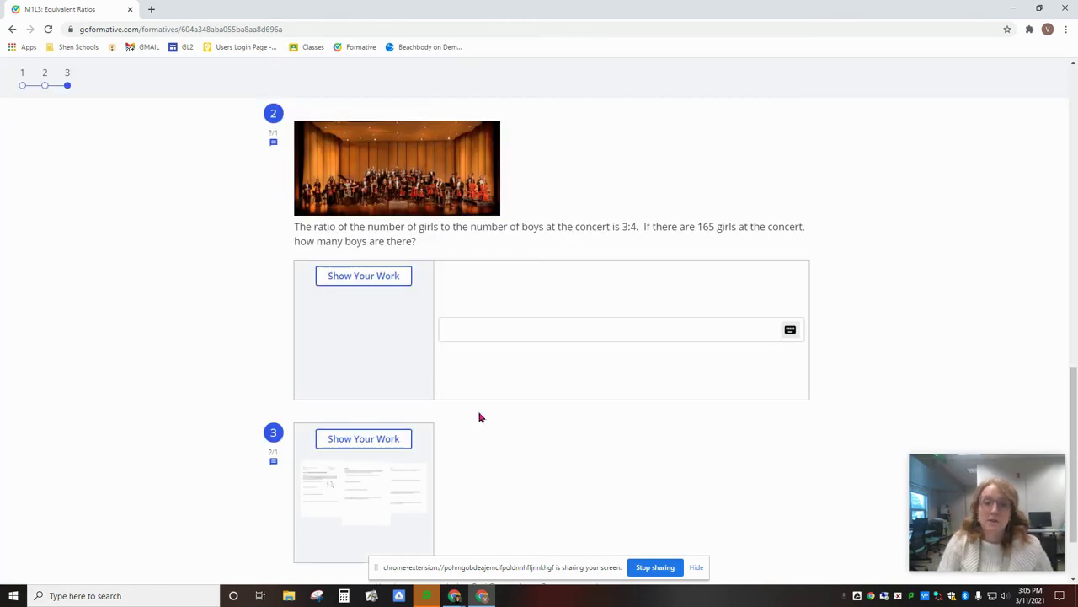